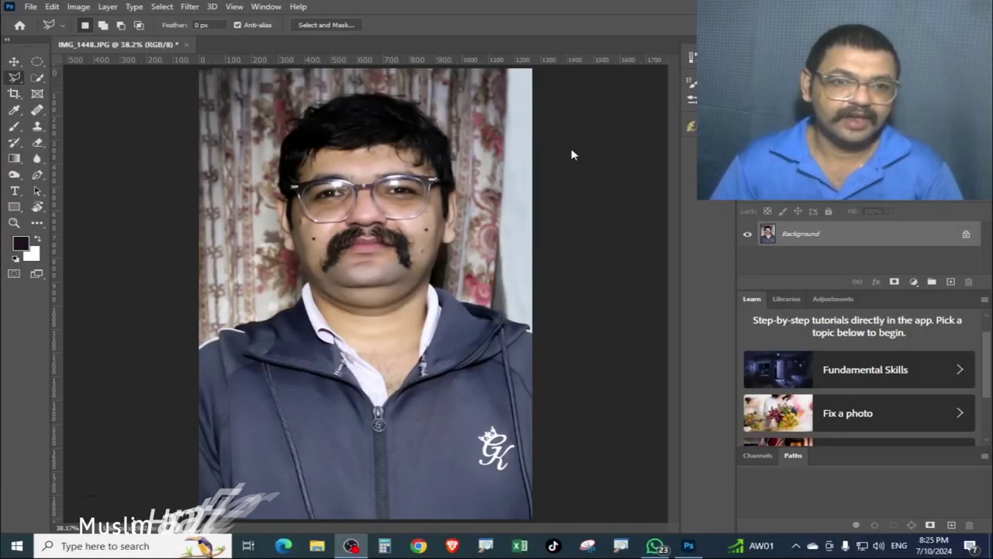
- Select the Clone Stamp tool to retouch the portrait IMG_1448.JPG
left_click(45, 127)
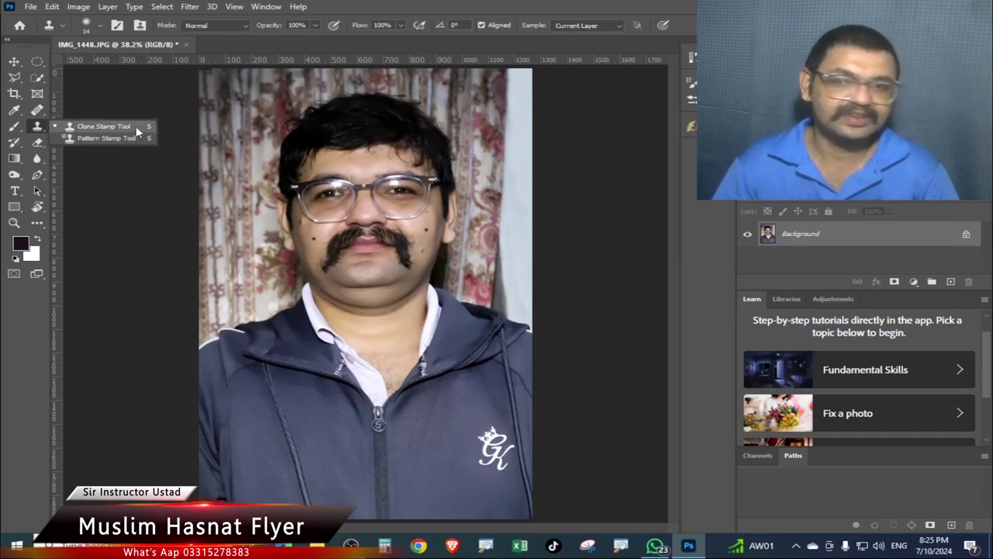
left_click(135, 127)
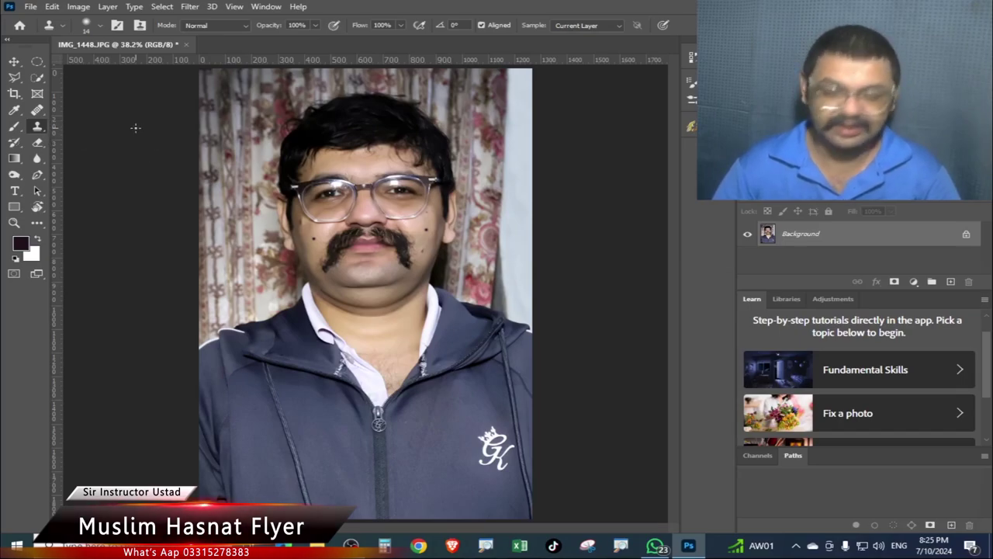
scroll(426, 364, "up", 5)
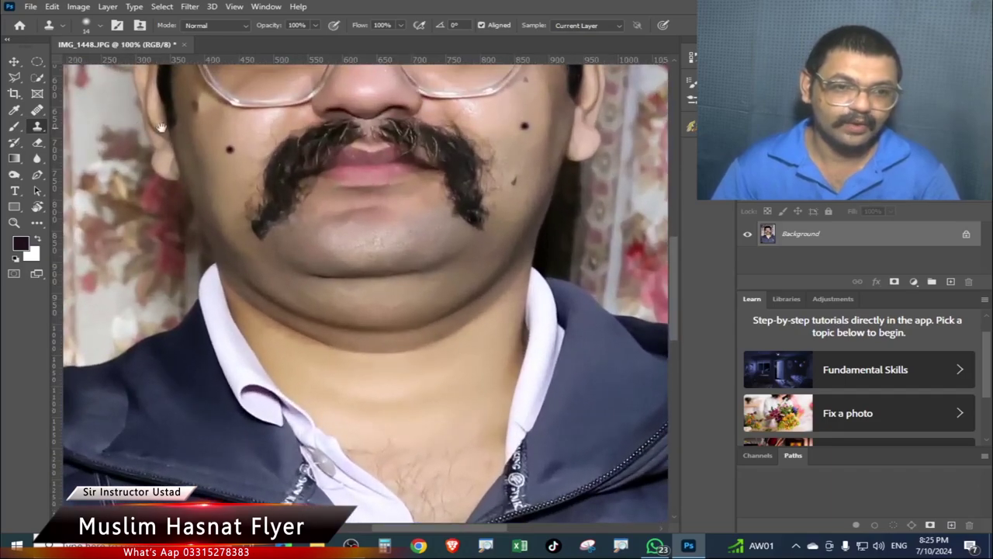
mouse_move(426, 203)
left_mouse_down()
mouse_move(426, 390)
mouse_move(461, 382)
left_mouse_up()
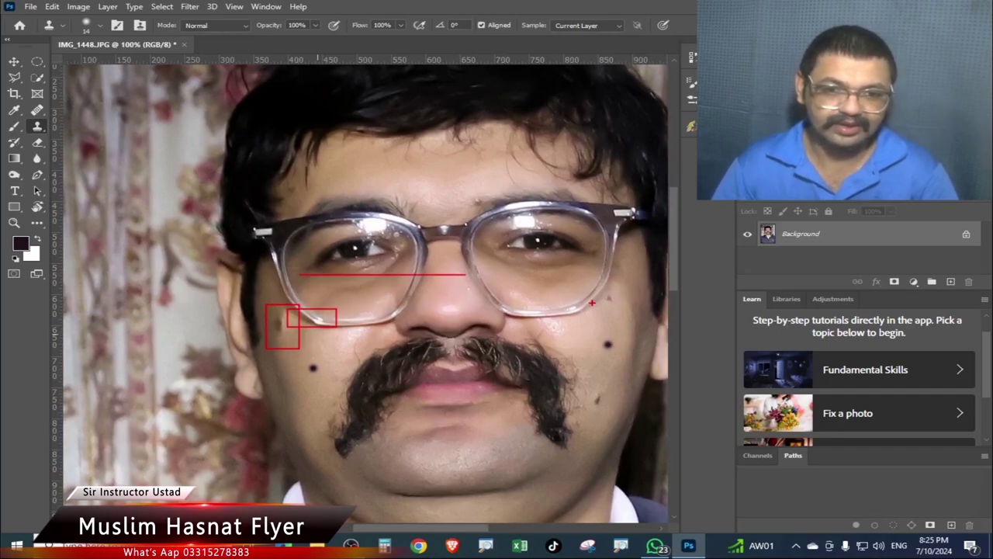
left_click_drag(510, 333, 358, 318)
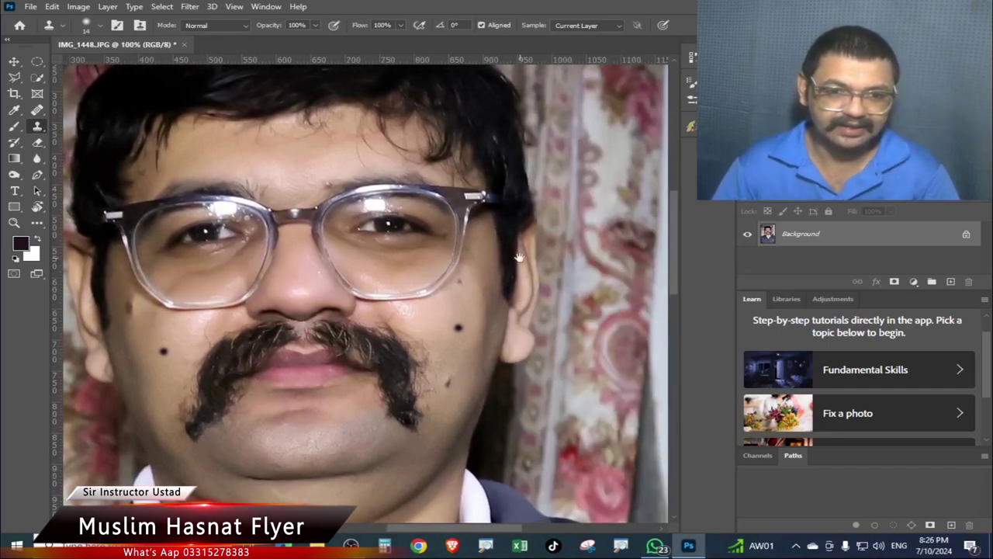
left_click_drag(519, 257, 570, 217)
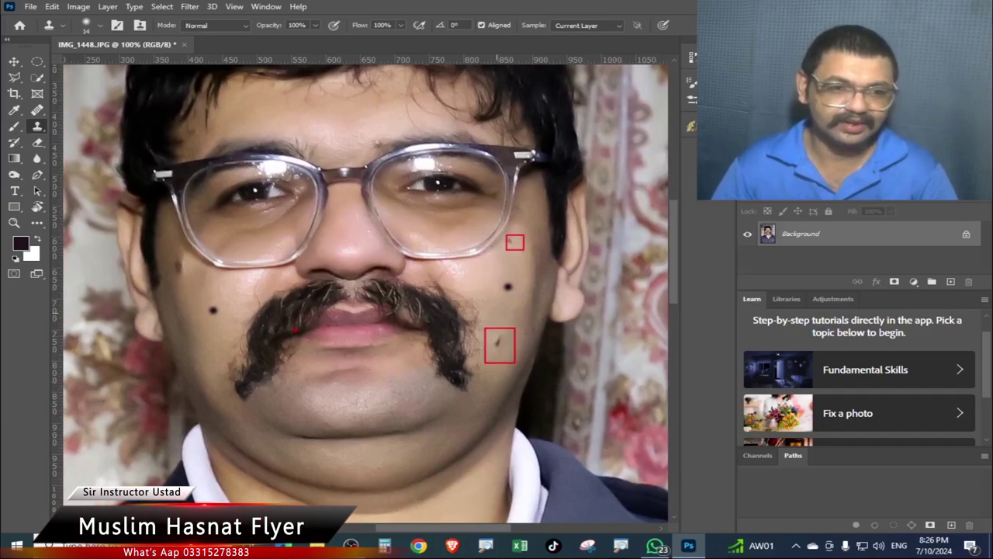
key("ctrl+plus")
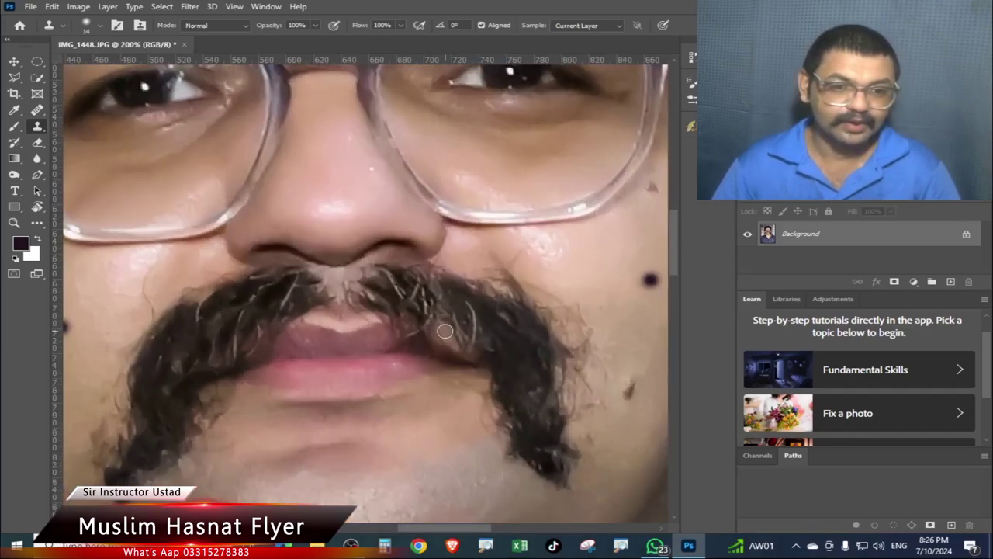
left_click_drag(362, 364, 604, 295)
key("ctrl+minus")
key("ctrl+minus")
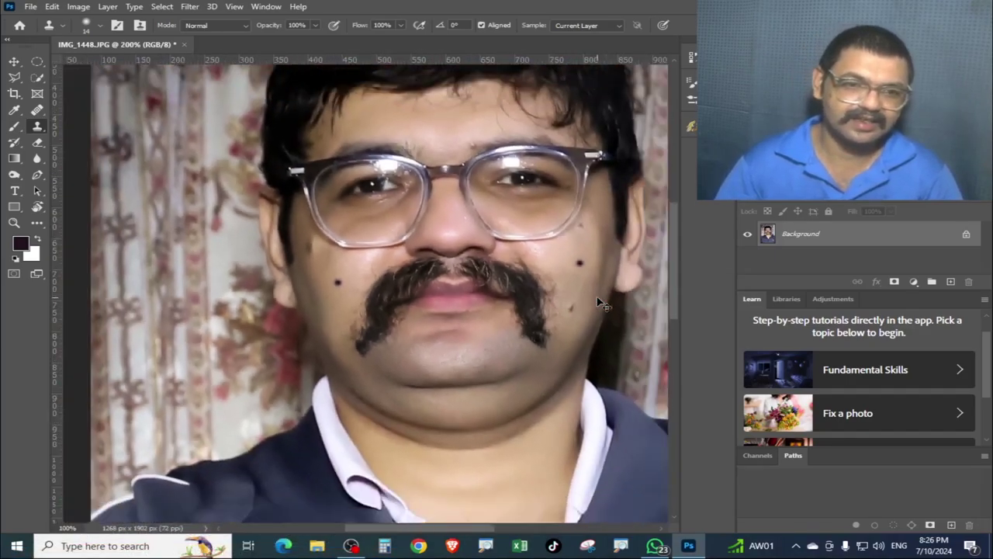
scroll(393, 333, "up", 3)
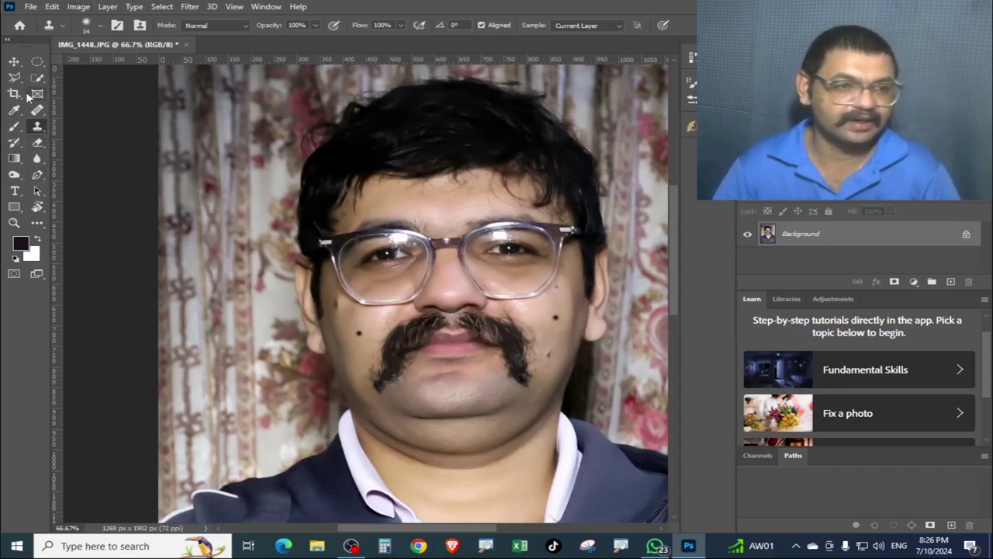
- Zoom in on the left cheek, resize the Clone Stamp brush to 28 px, then fit the photo
right_click(352, 343, "alt")
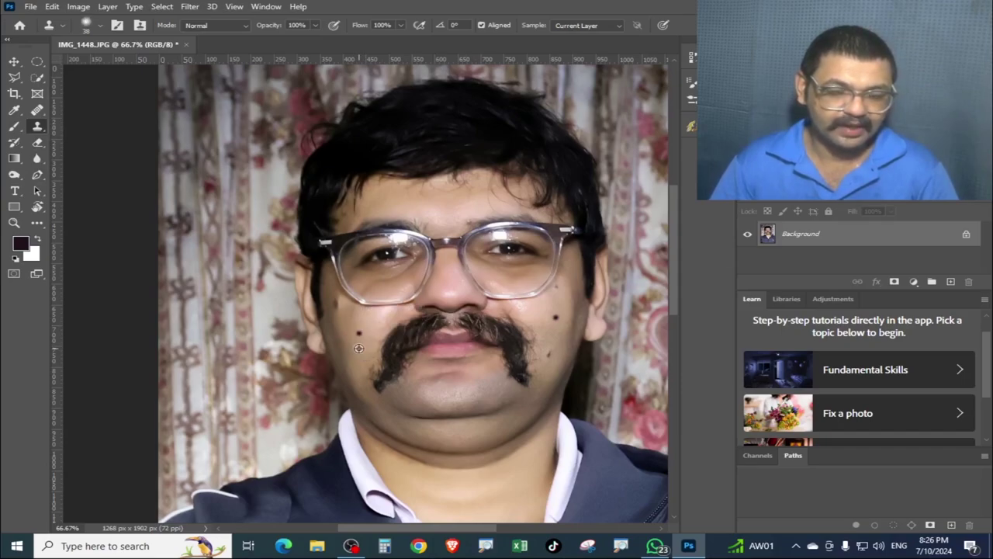
scroll(358, 346, "up", 2)
left_click_drag(394, 389, 361, 225)
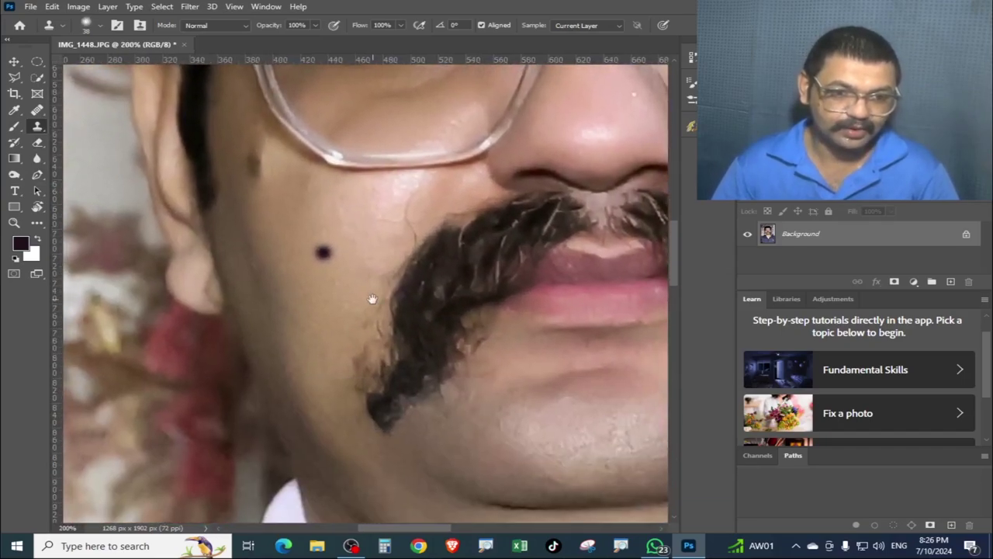
left_click_drag(304, 280, 311, 284)
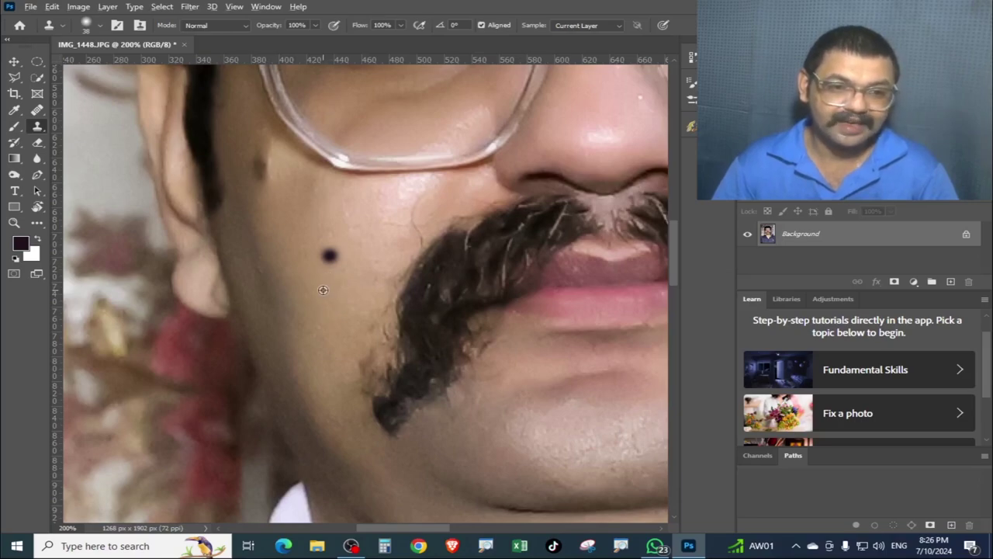
right_click(323, 291, "alt")
mouse_move(328, 291)
left_mouse_down()
mouse_move(317, 294)
mouse_move(425, 308)
mouse_move(592, 303)
mouse_move(525, 300)
left_mouse_up()
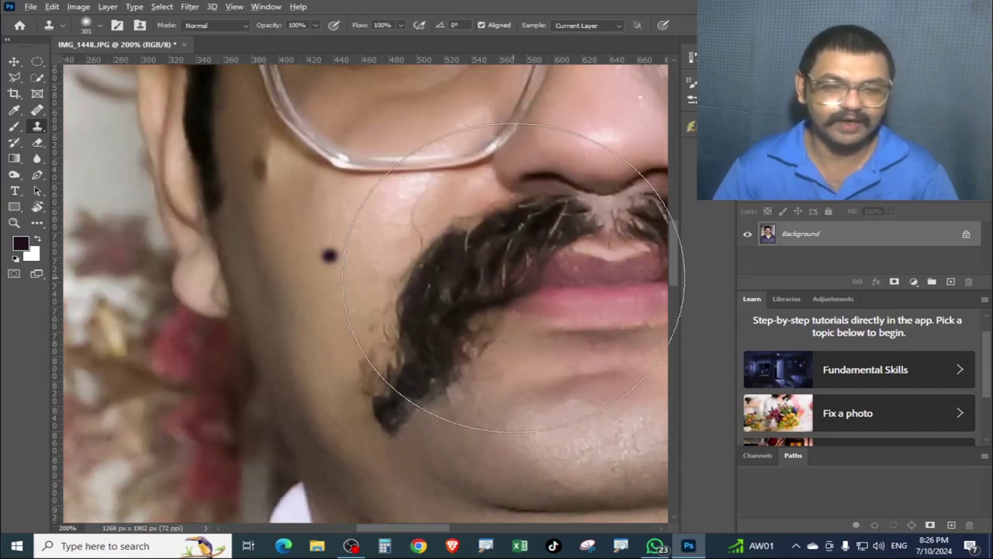
mouse_move(512, 277)
left_mouse_down()
mouse_move(404, 281)
mouse_move(324, 269)
left_mouse_up()
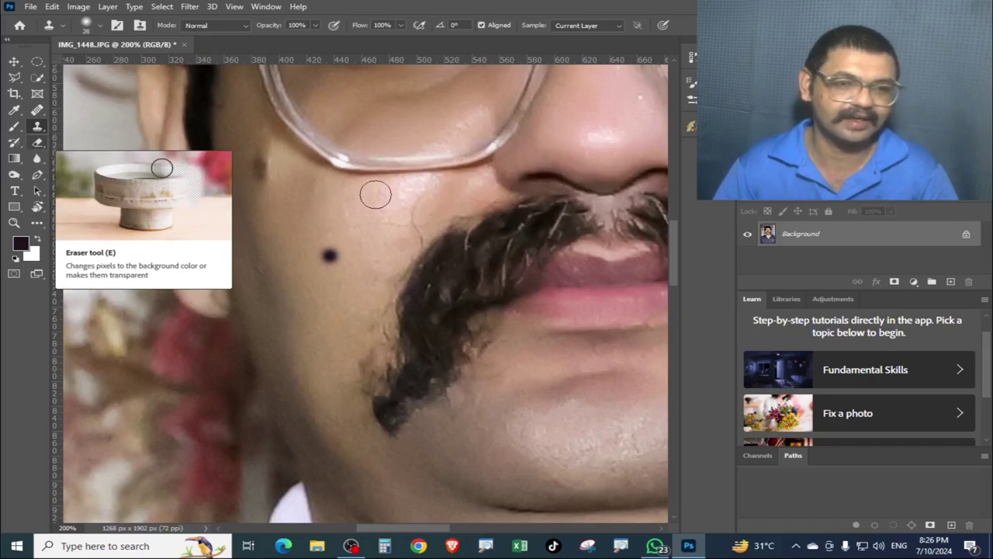
mouse_move(390, 255)
left_mouse_down()
mouse_move(372, 334)
mouse_move(275, 295)
mouse_move(215, 292)
left_mouse_up()
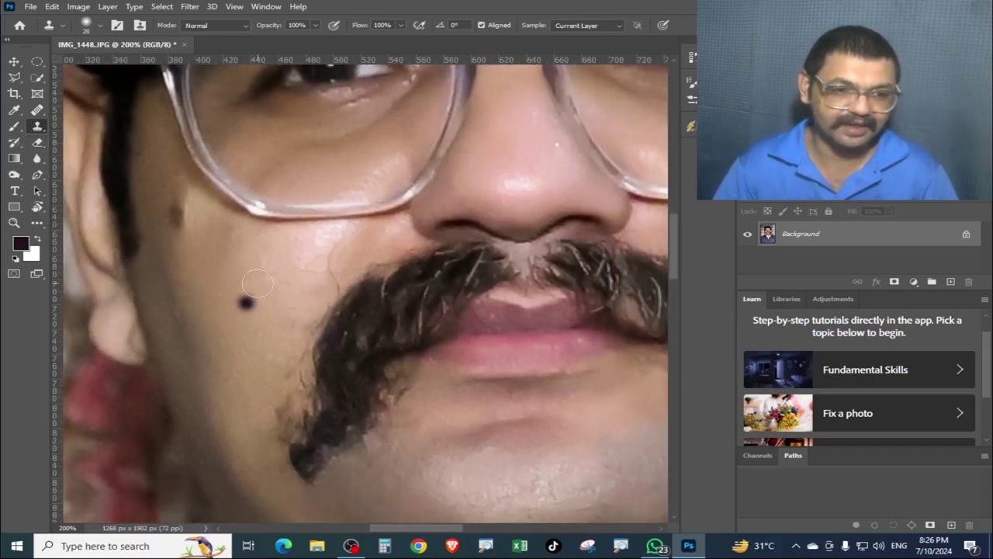
key("ctrl+0")
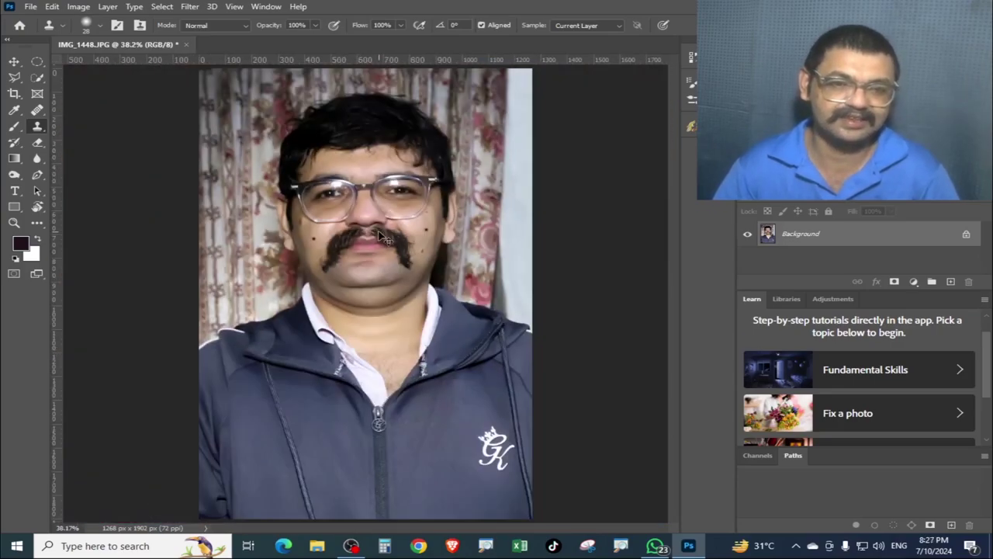
- Zoom to 50% on the jacket's GK logo and enlarge the clone brush to 136 px
key("ctrl+plus")
scroll(374, 328, "down", 3)
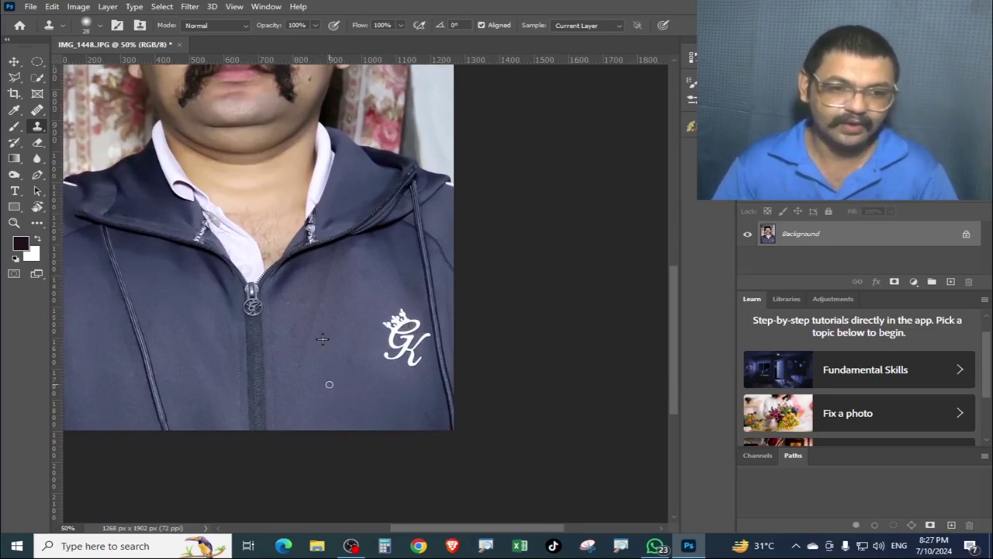
left_click_drag(331, 381, 347, 371)
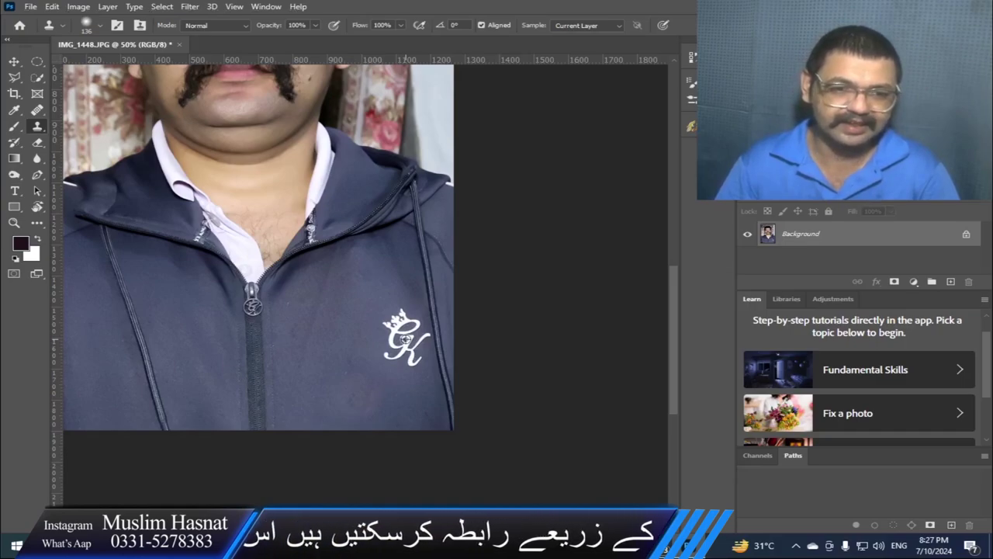
- Sample the GK logo and clone a copy just to its left on the jacket
left_click(404, 339, "alt")
left_click_drag(322, 388, 298, 357)
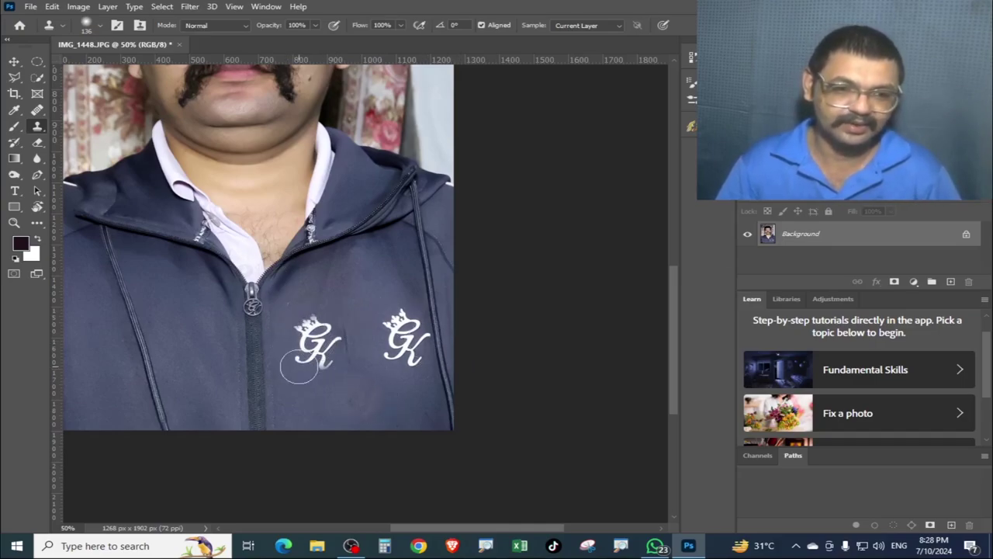
left_click_drag(299, 366, 394, 441)
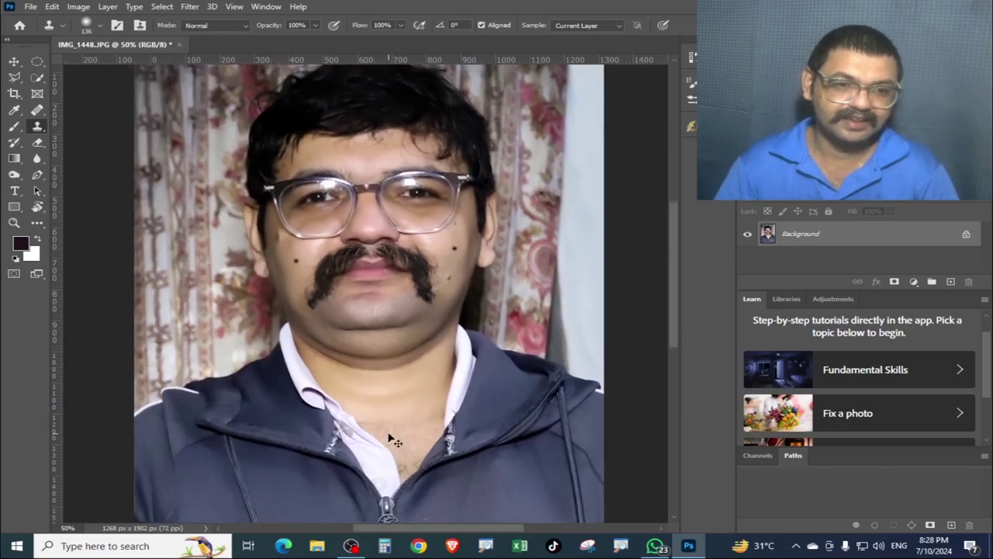
- Cover the dark cheek moles with cloned skin at 100% zoom, then zoom back out
scroll(391, 439, "up", 2)
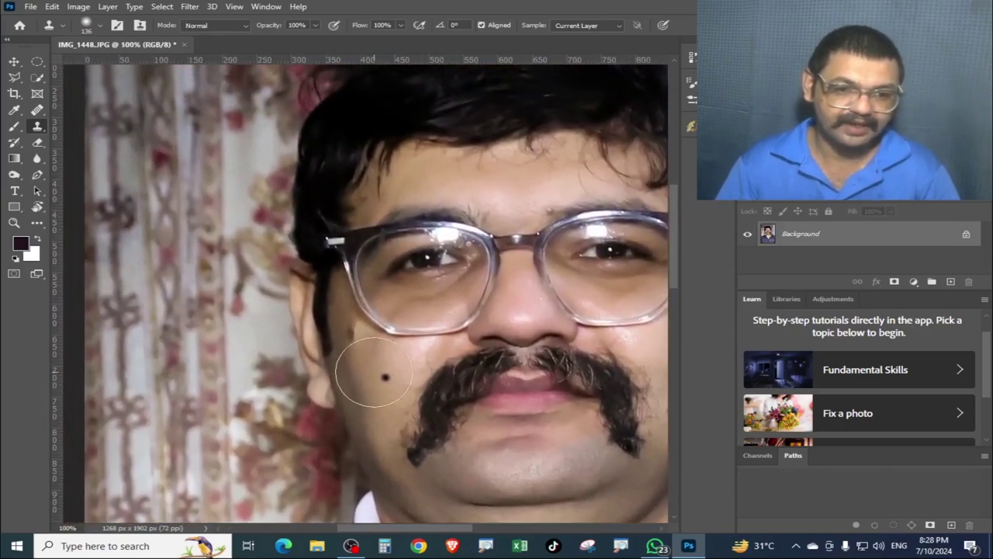
mouse_move(349, 368)
left_mouse_down()
mouse_move(379, 376)
mouse_move(345, 372)
left_mouse_up()
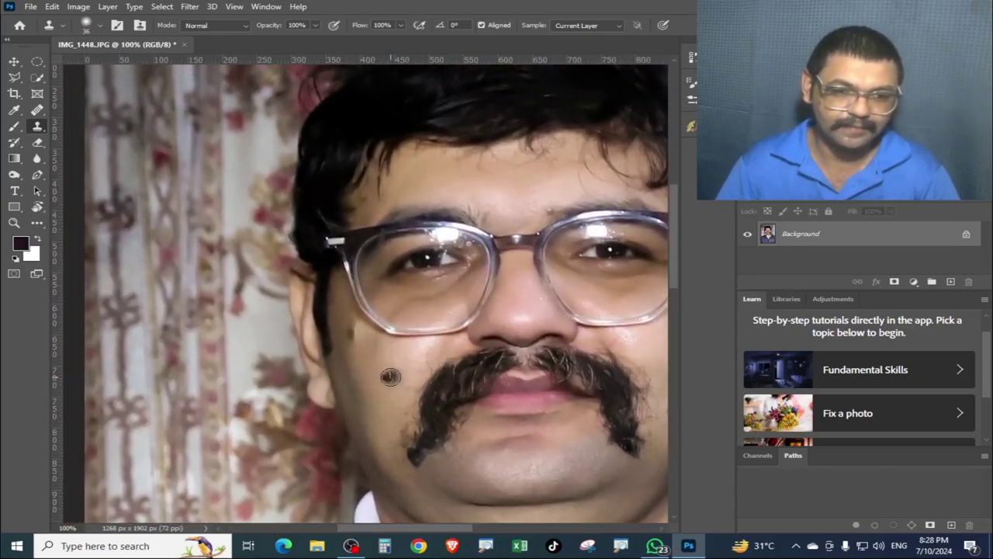
left_click(388, 377)
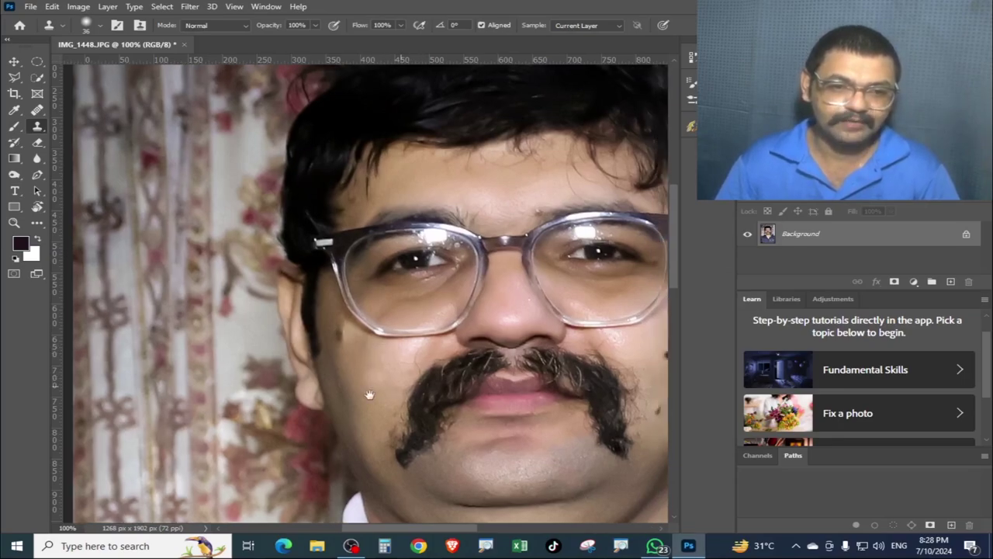
left_click_drag(403, 376, 453, 390)
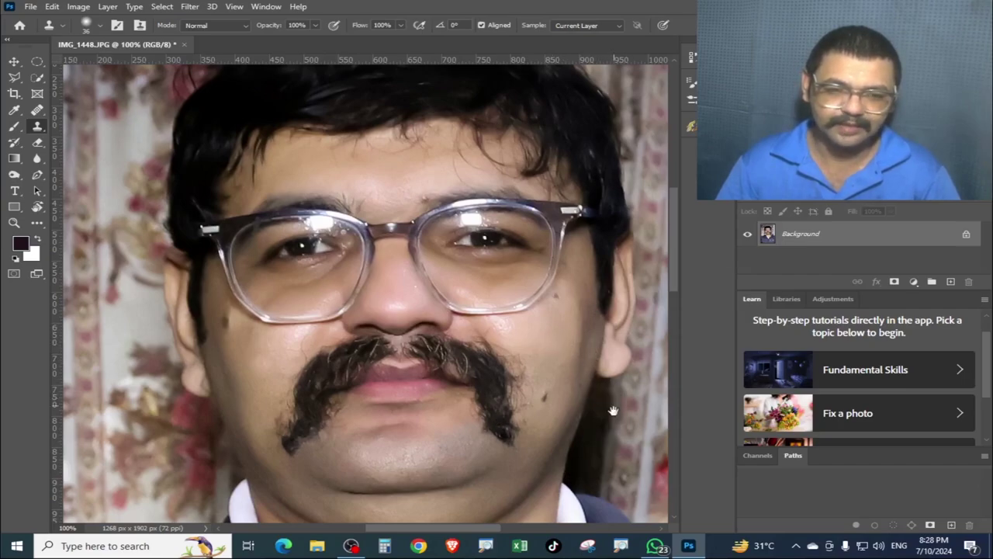
left_click_drag(507, 424, 457, 421)
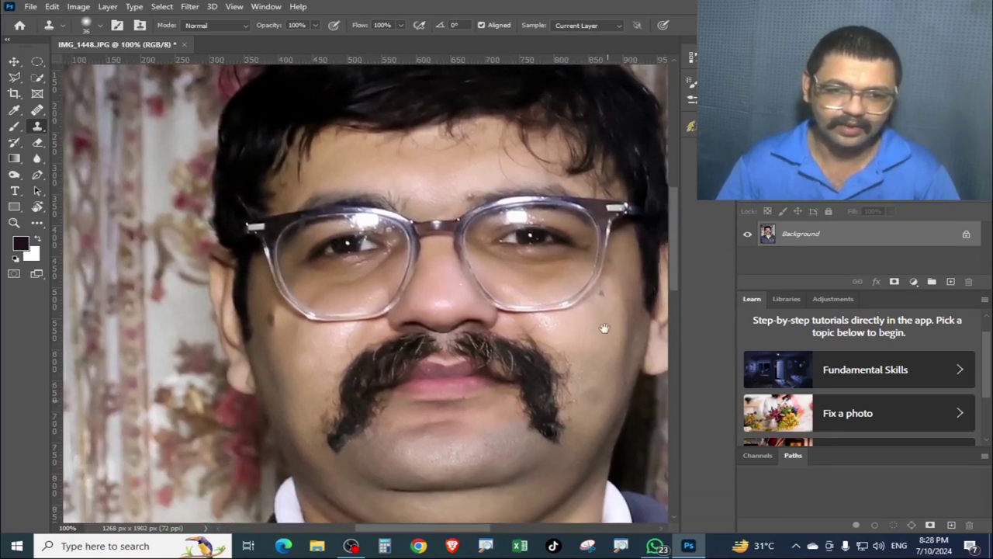
left_click_drag(273, 383, 493, 378)
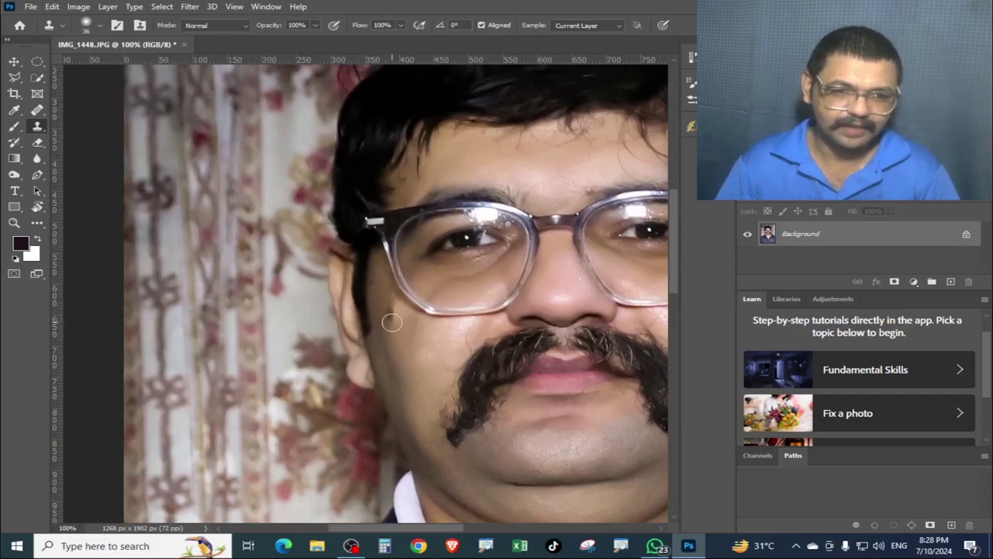
scroll(421, 357, "down", 2)
scroll(381, 348, "down", 2)
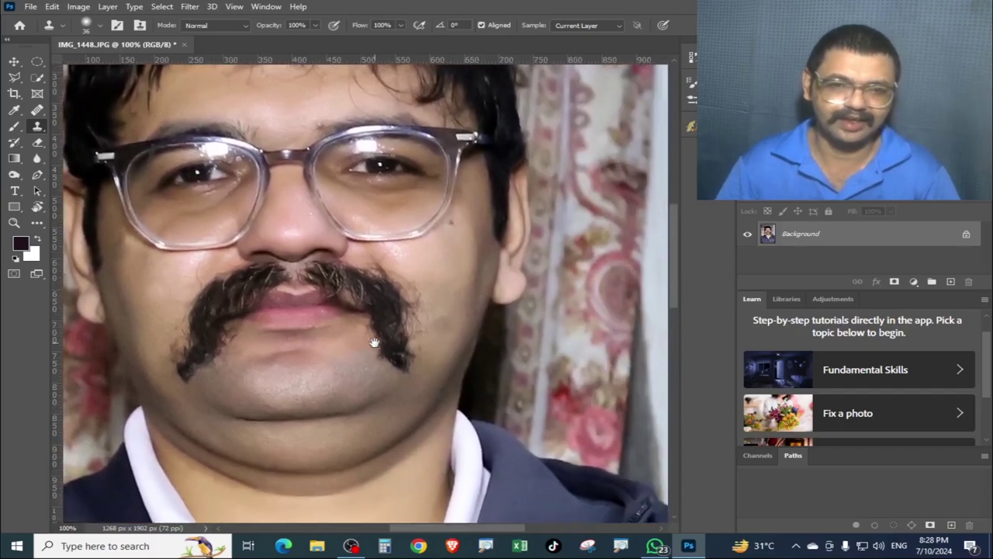
scroll(379, 346, "down", 2)
scroll(375, 342, "down", 1)
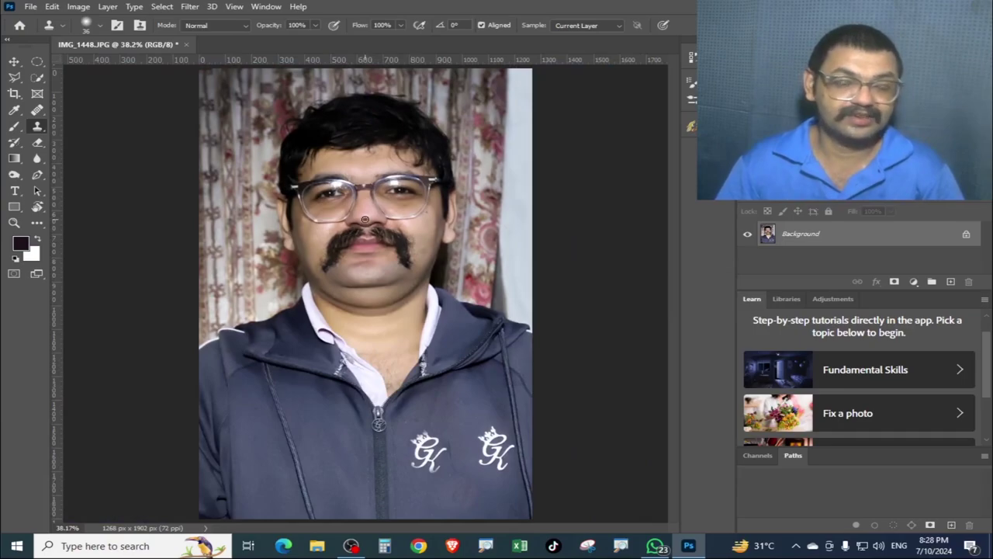
scroll(365, 219, "up", 2)
left_click_drag(367, 220, 441, 344)
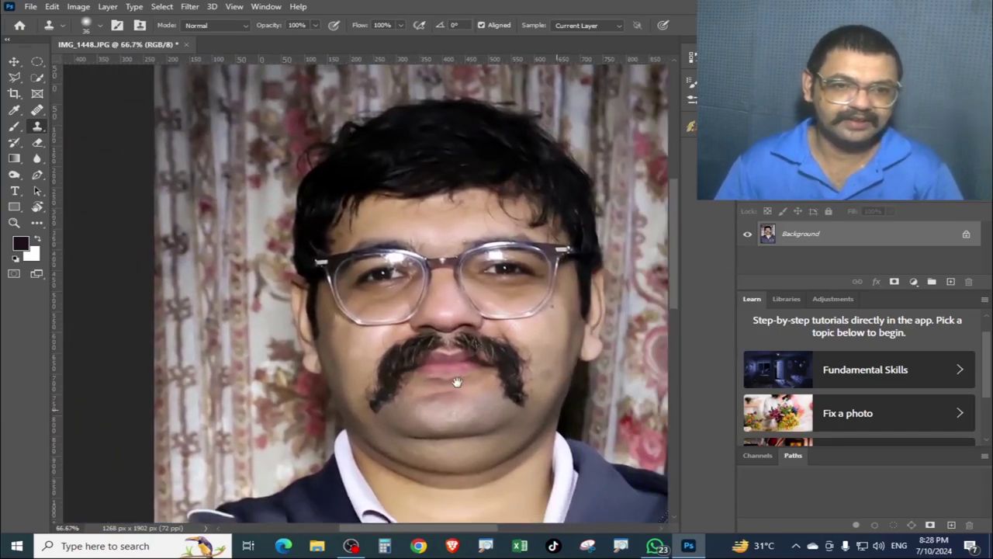
scroll(437, 256, "up", 1)
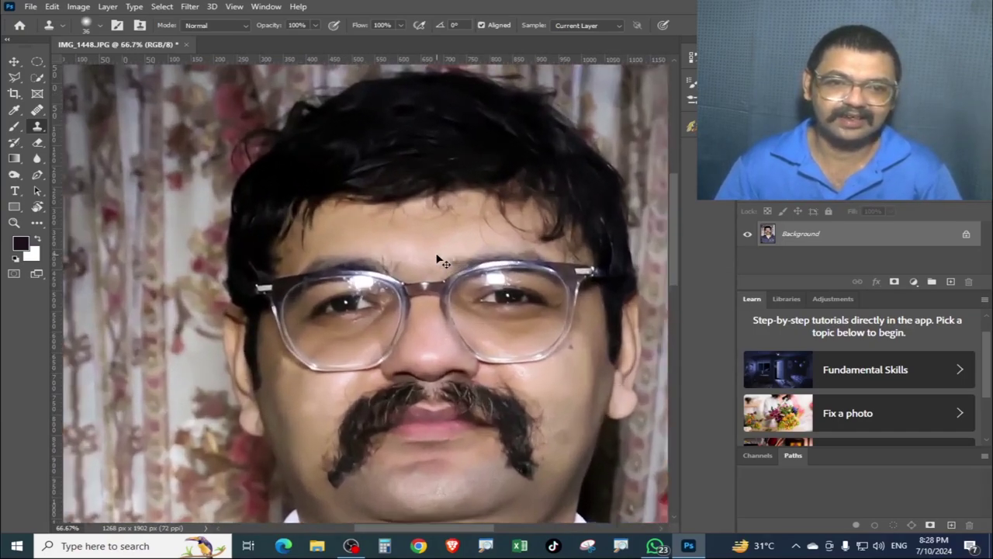
scroll(437, 258, "up", 1)
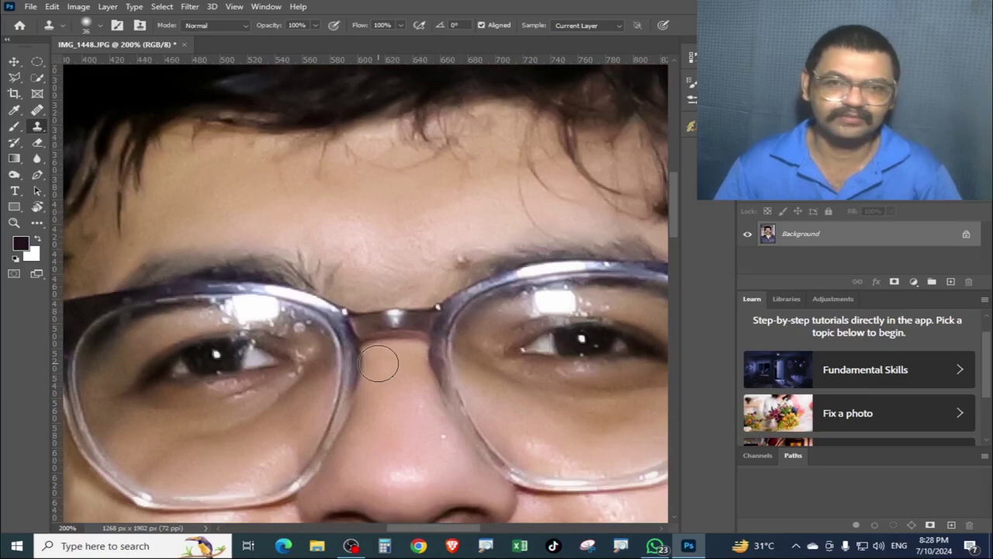
mouse_move(379, 364)
left_mouse_down()
mouse_move(476, 251)
mouse_move(483, 297)
mouse_move(467, 302)
mouse_move(481, 158)
left_mouse_up()
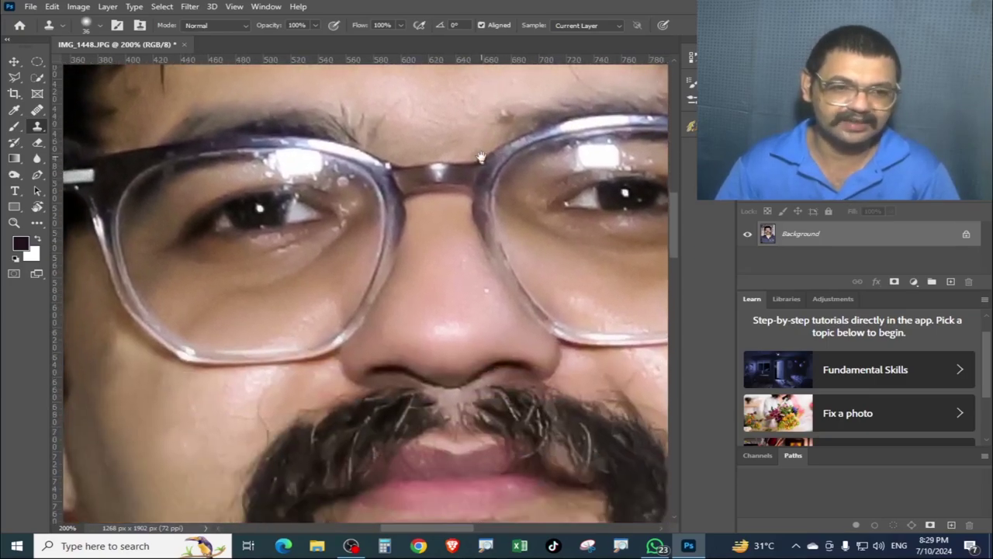
key("ctrl+0")
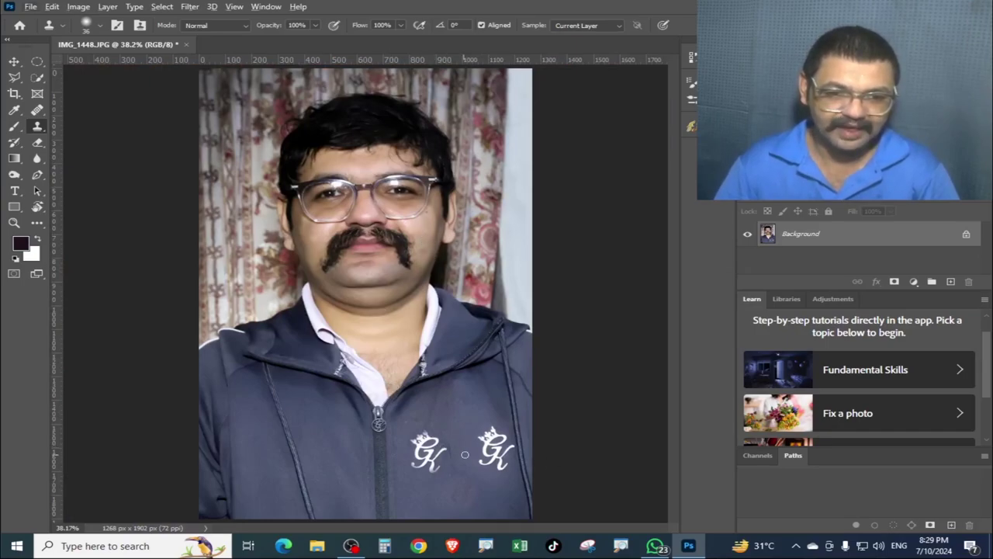
- Enlarge the brush and clone a crowned GK logo onto the left chest beside the zipper
left_click_drag(493, 450, 518, 462)
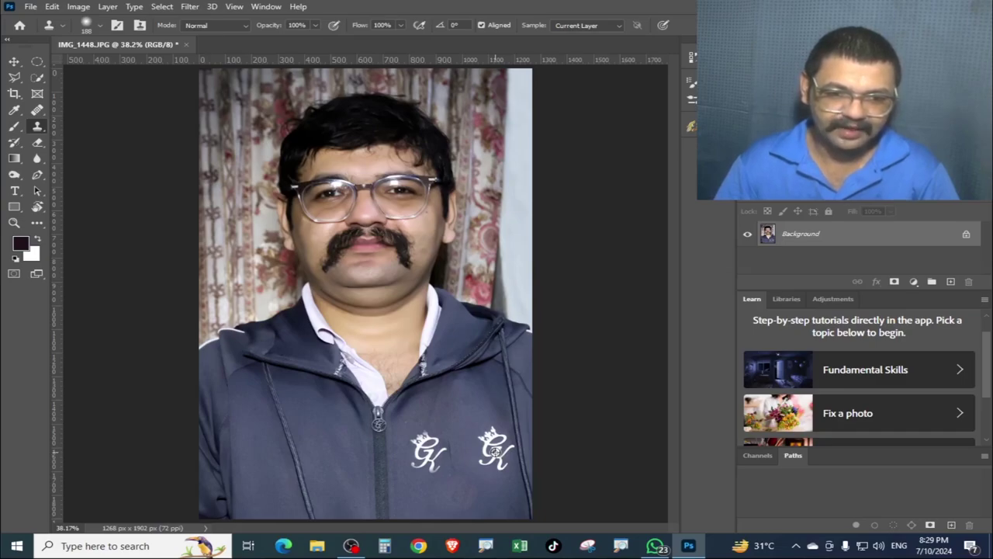
left_click_drag(315, 481, 349, 442)
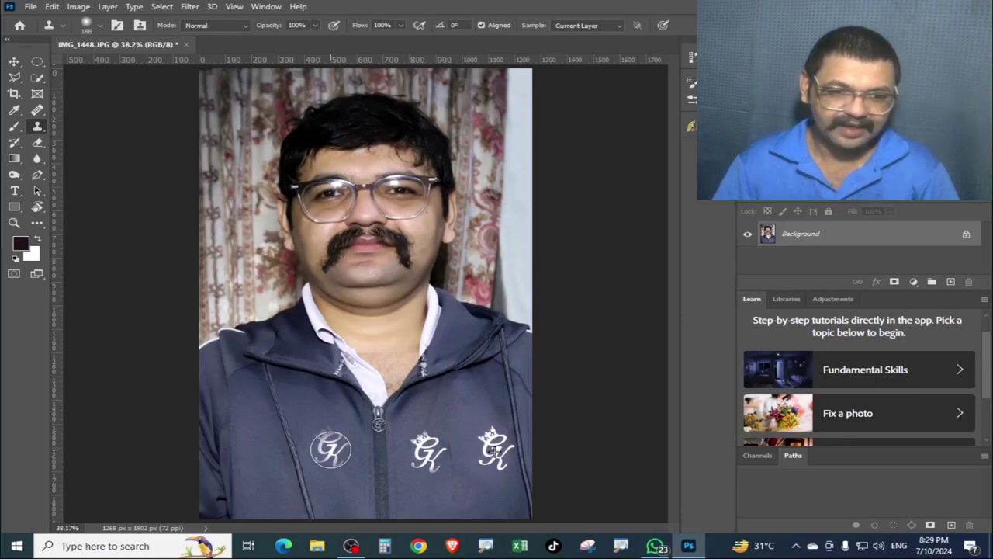
mouse_move(330, 451)
left_mouse_down()
mouse_move(334, 432)
mouse_move(330, 448)
mouse_move(348, 435)
left_mouse_up()
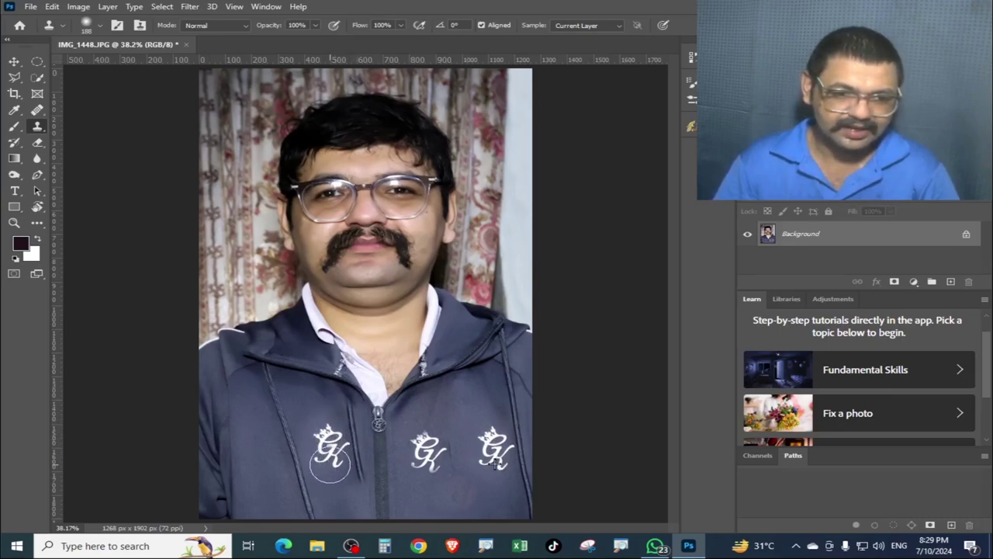
left_click_drag(329, 457, 346, 454)
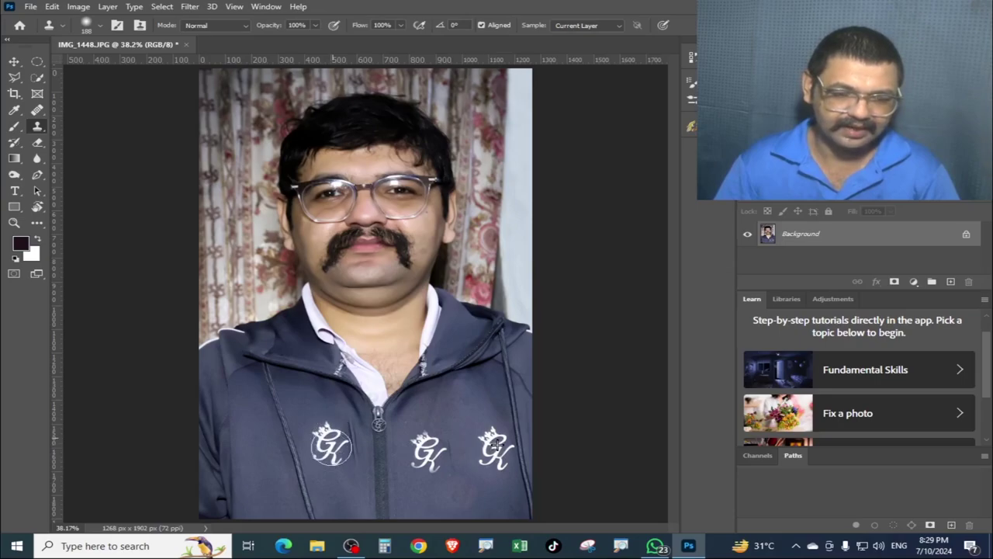
- Shrink the clone brush and paint plain fabric over the dark streak beside the left logo
key("ctrl+plus")
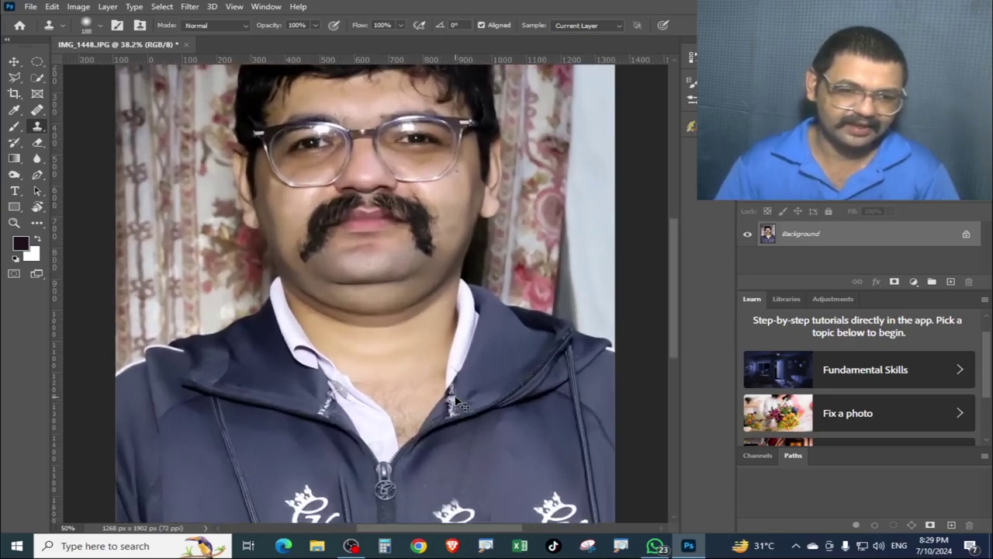
key("ctrl+plus")
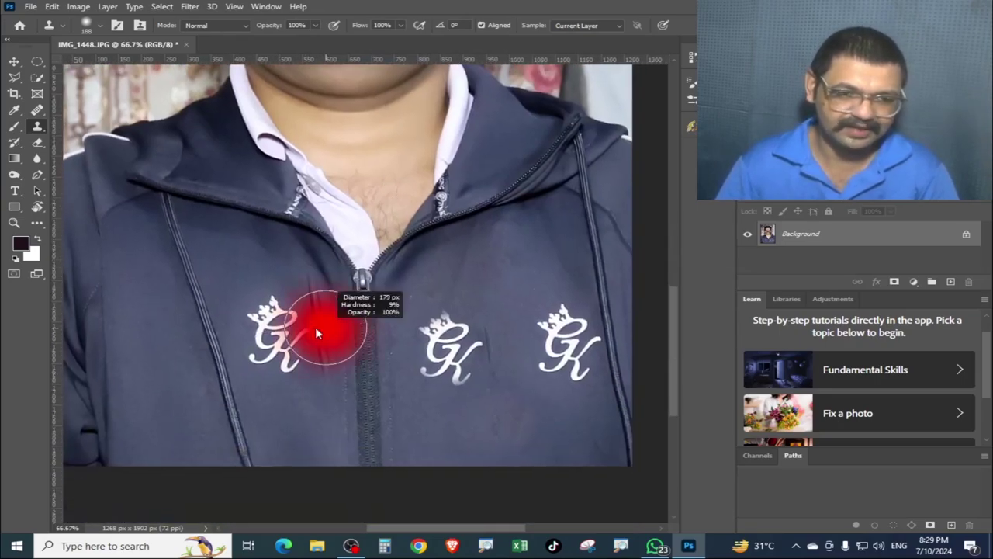
left_click_drag(315, 333, 281, 245)
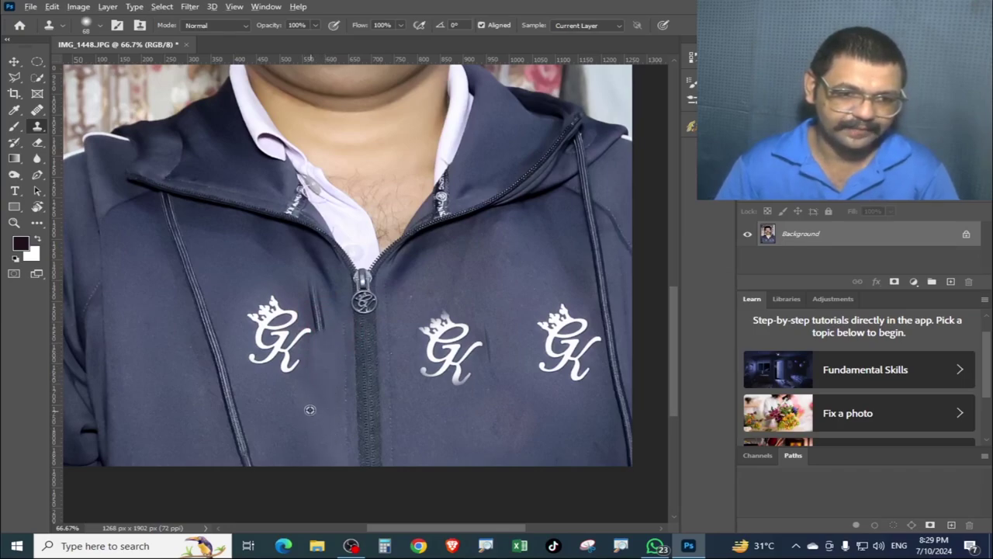
left_click_drag(317, 308, 318, 349)
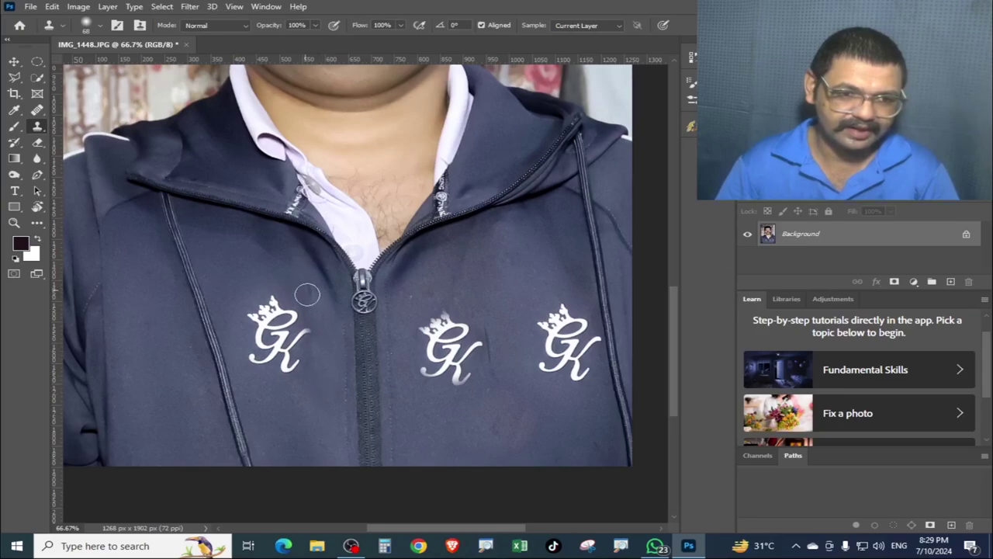
scroll(463, 397, "up", 3)
scroll(463, 396, "up", 3)
scroll(463, 396, "up", 3)
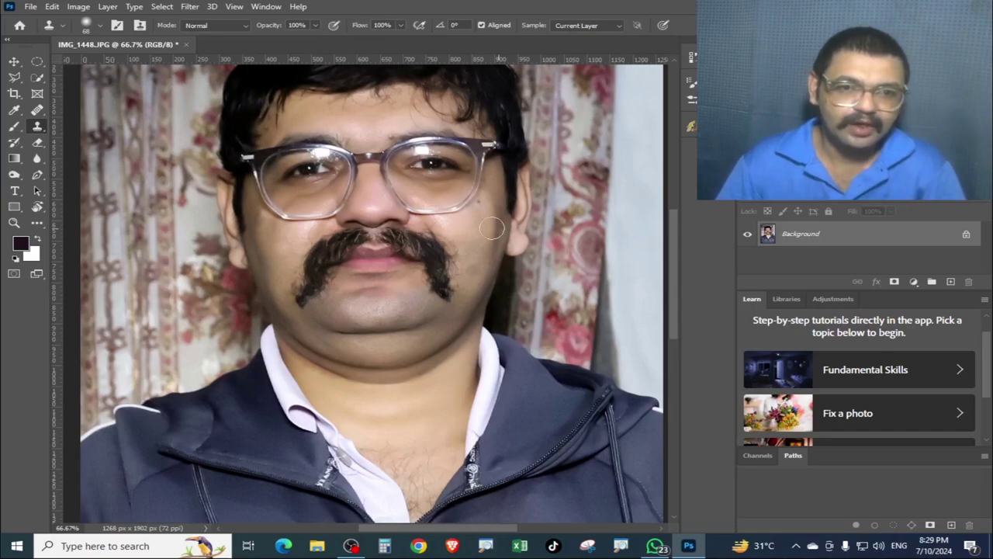
mouse_move(460, 246)
left_mouse_down()
mouse_move(443, 305)
mouse_move(399, 350)
mouse_move(401, 253)
mouse_move(416, 330)
left_mouse_up()
scroll(472, 284, "down", 2)
scroll(472, 283, "down", 2)
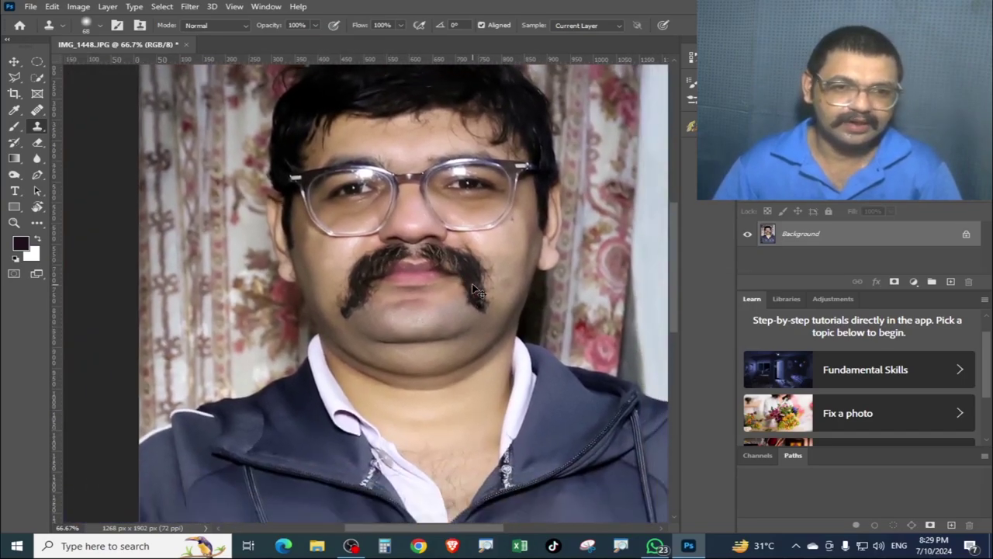
scroll(475, 279, "down", 2)
- Set the clone brush to 189 px and 15% opacity, undoing a trial eye stroke
left_click_drag(326, 193, 331, 200)
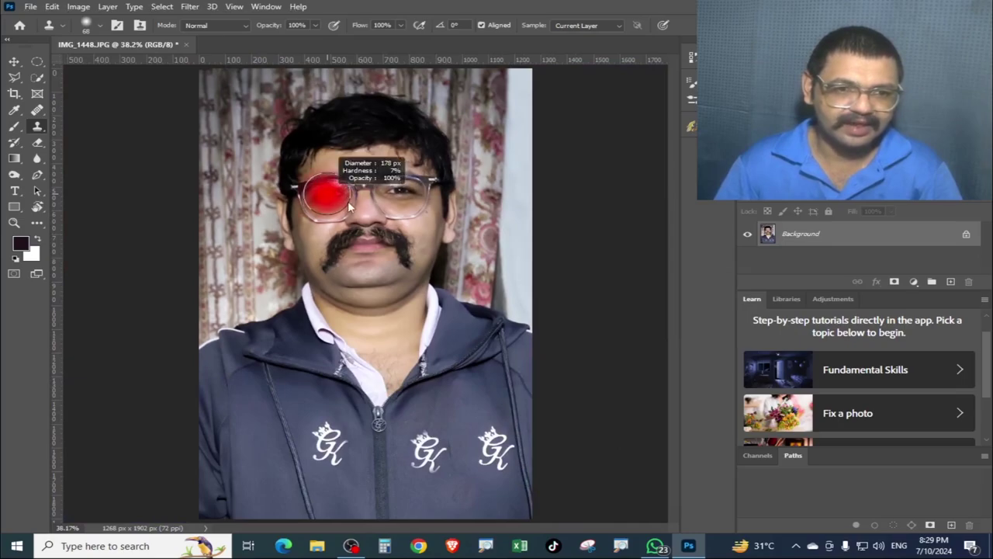
left_click(330, 194, "alt")
left_click_drag(349, 411, 363, 434)
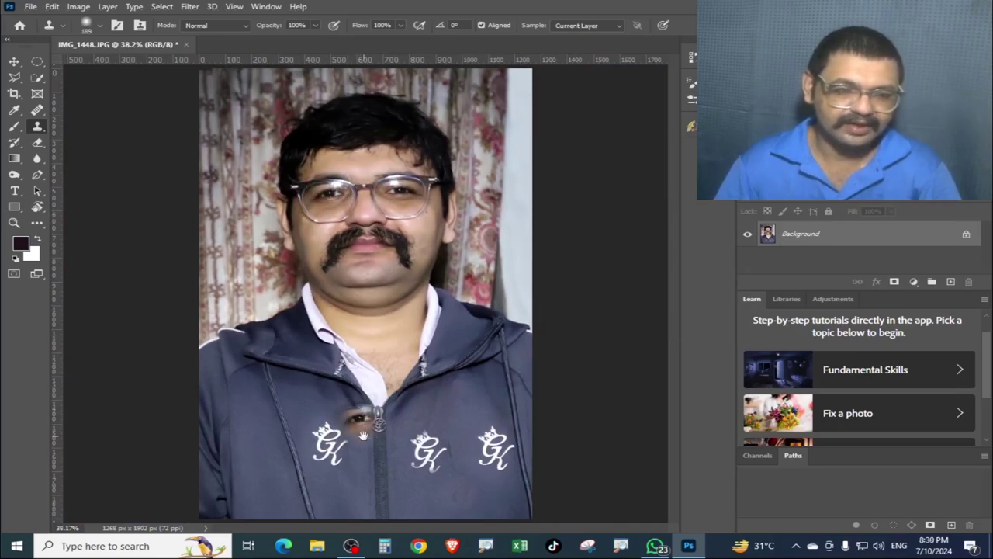
key("ctrl+z")
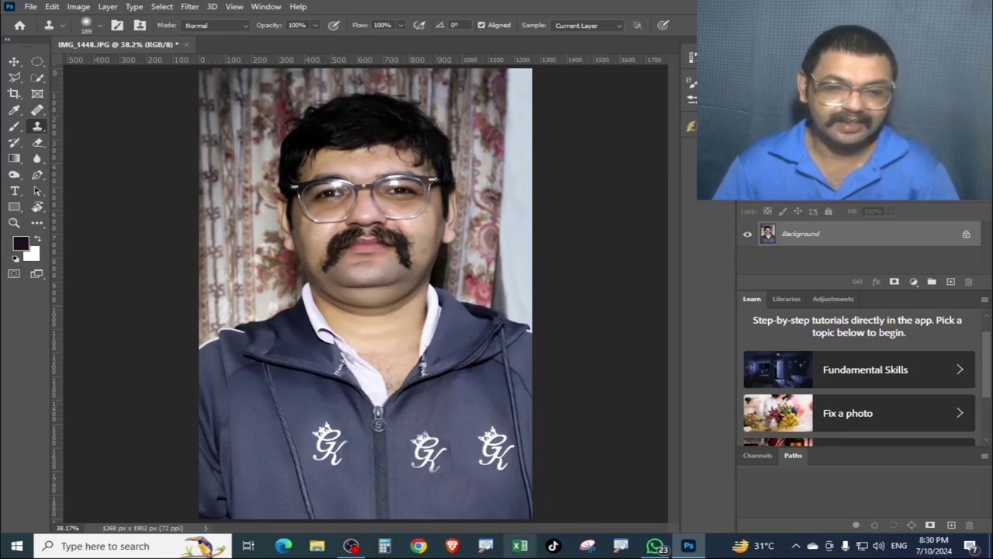
left_click(315, 26)
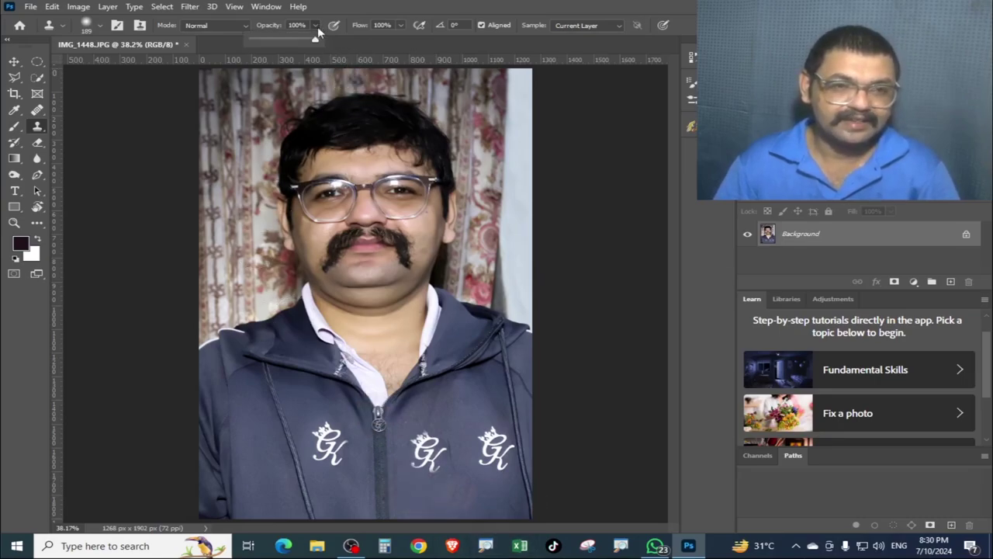
left_click_drag(315, 42, 264, 56)
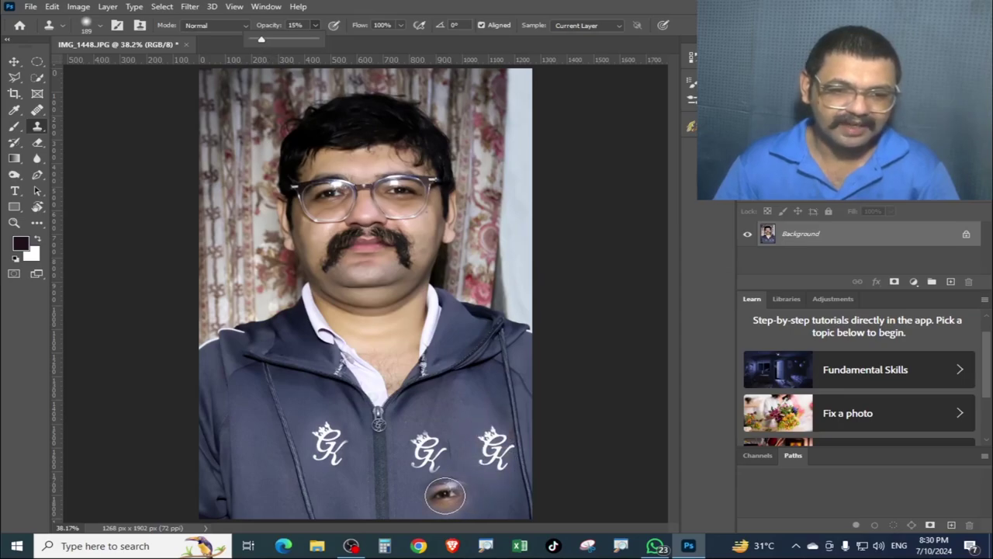
- Sample the glasses area and paint a faint patch onto the jacket bottom
key("ctrl+plus")
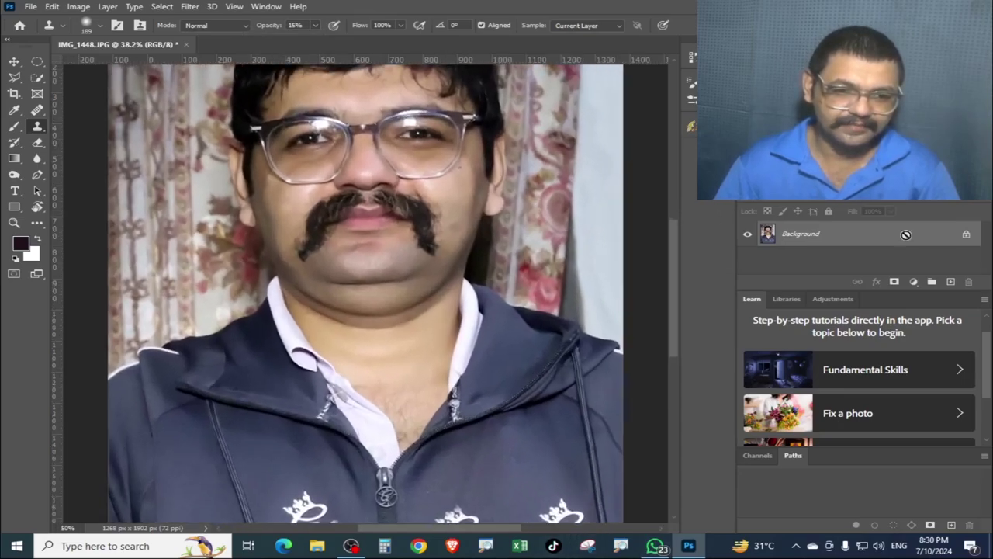
key("ctrl+plus")
scroll(295, 204, "down", 10)
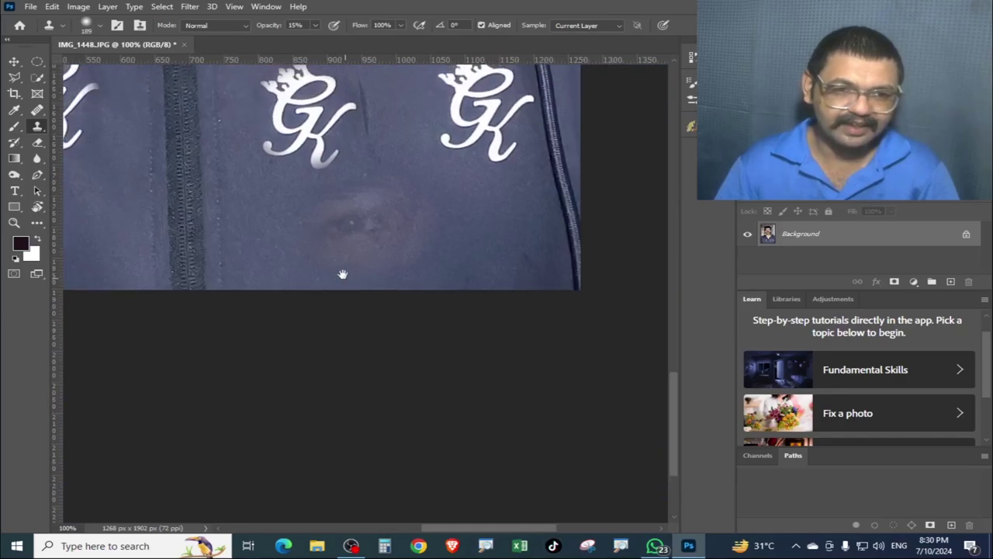
left_click_drag(373, 243, 423, 318)
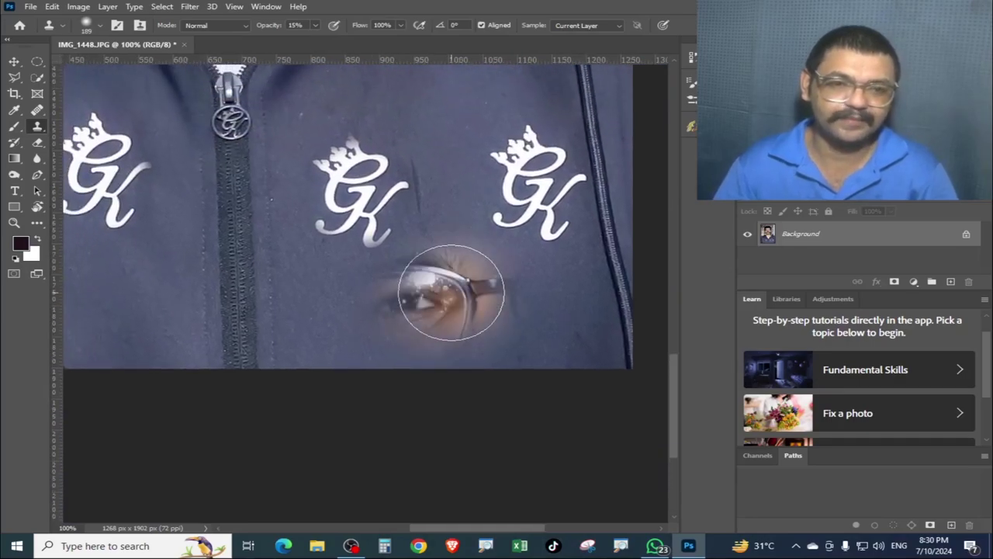
left_click_drag(411, 173, 461, 336)
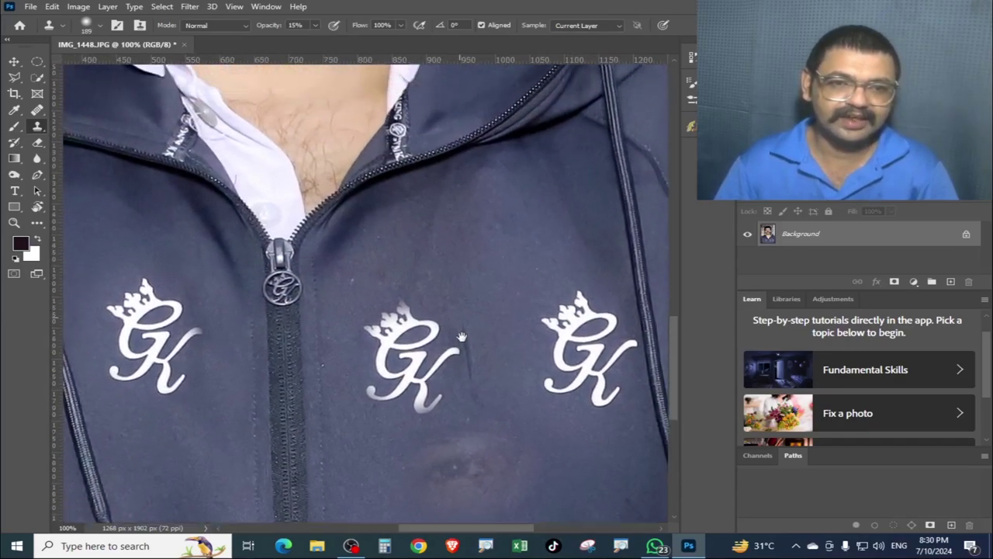
left_click_drag(434, 93, 458, 435)
left_click_drag(404, 85, 440, 365)
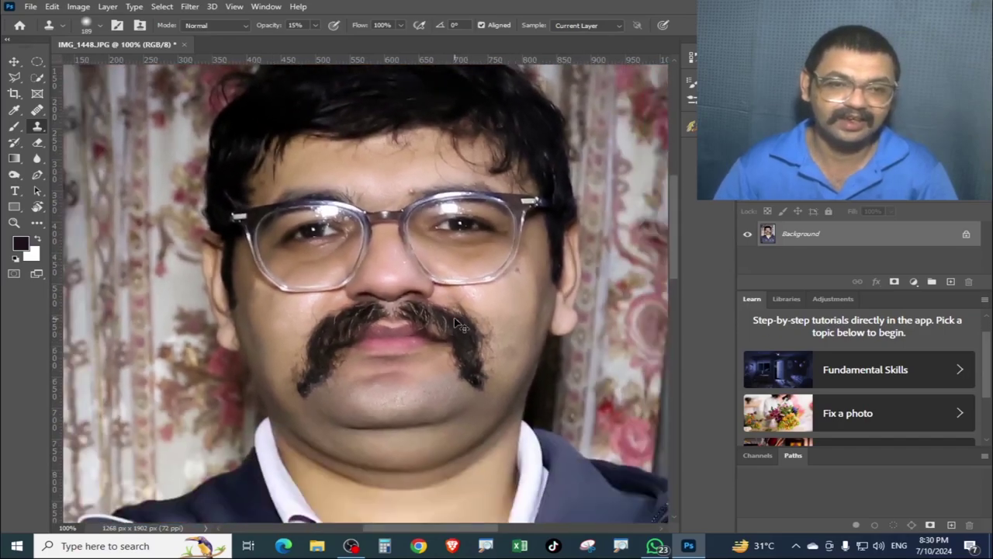
key("ctrl+0")
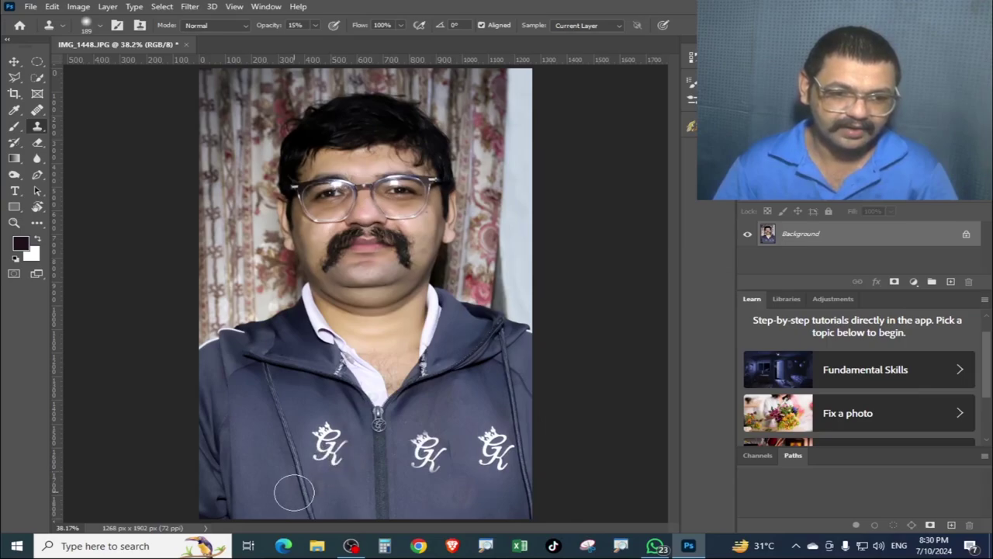
left_click(325, 199, "alt")
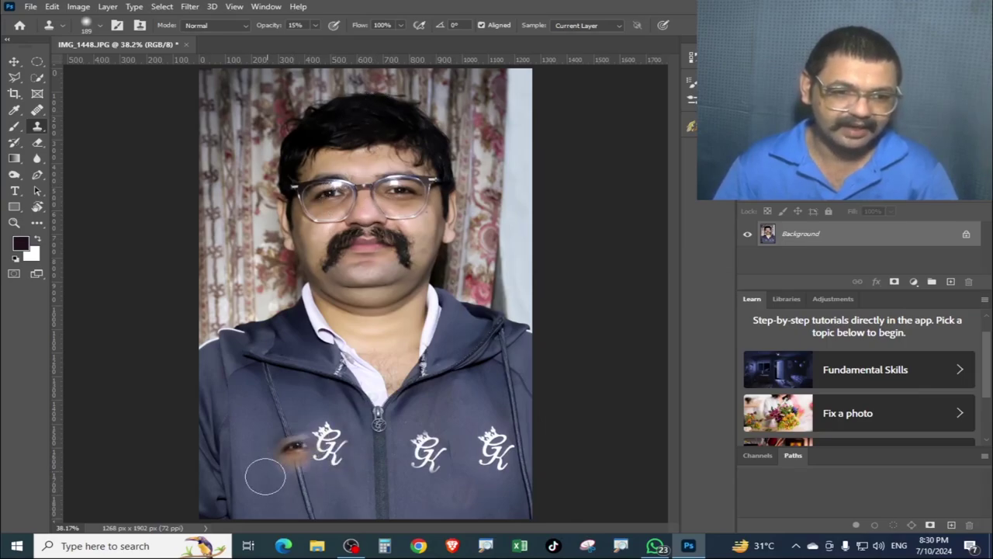
mouse_move(256, 499)
left_mouse_down()
mouse_move(388, 499)
mouse_move(250, 499)
mouse_move(370, 501)
mouse_move(243, 510)
left_mouse_up()
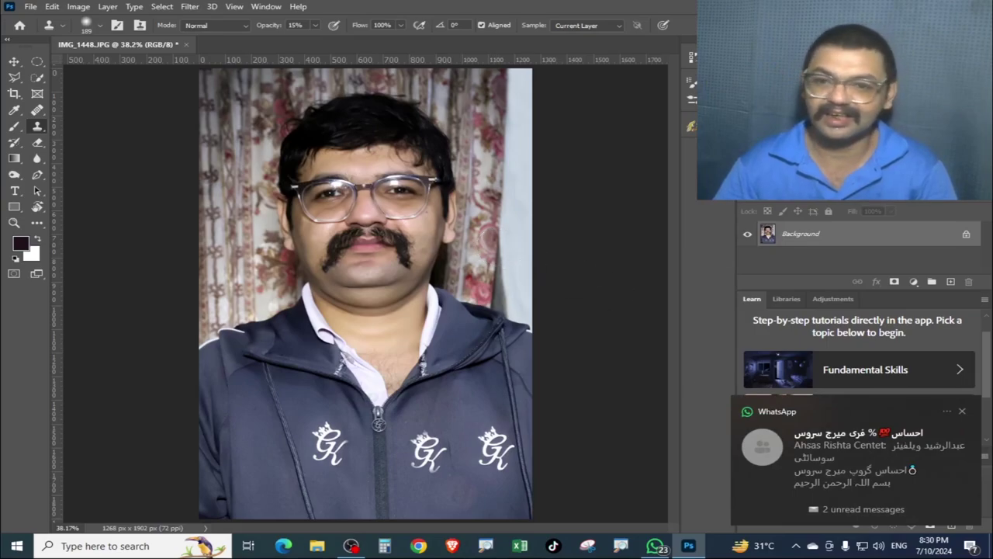
- Dismiss the WhatsApp notification toast
left_click(960, 413)
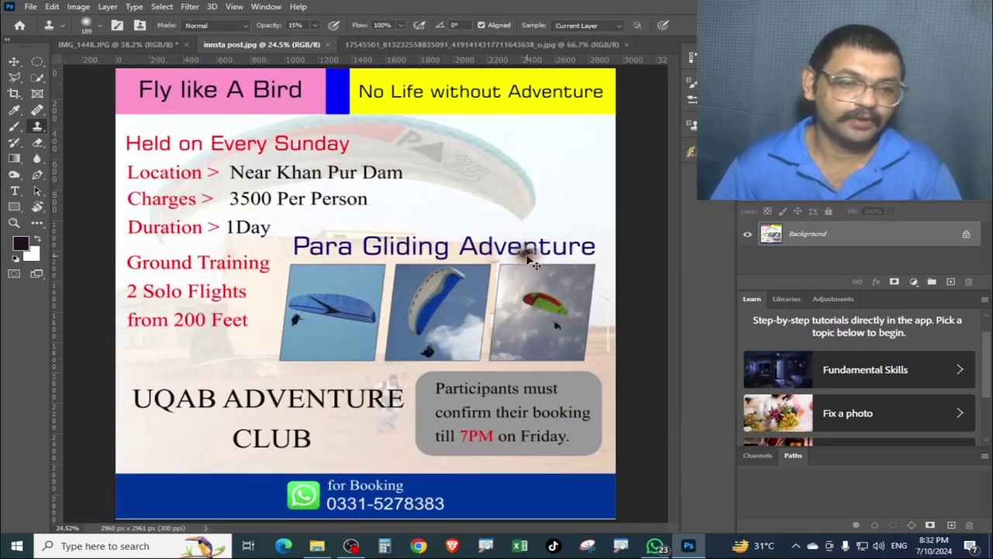
- Zoom the paragliding poster in on its 'Charges: 3500 Per Person' line
scroll(526, 254, "up", 3)
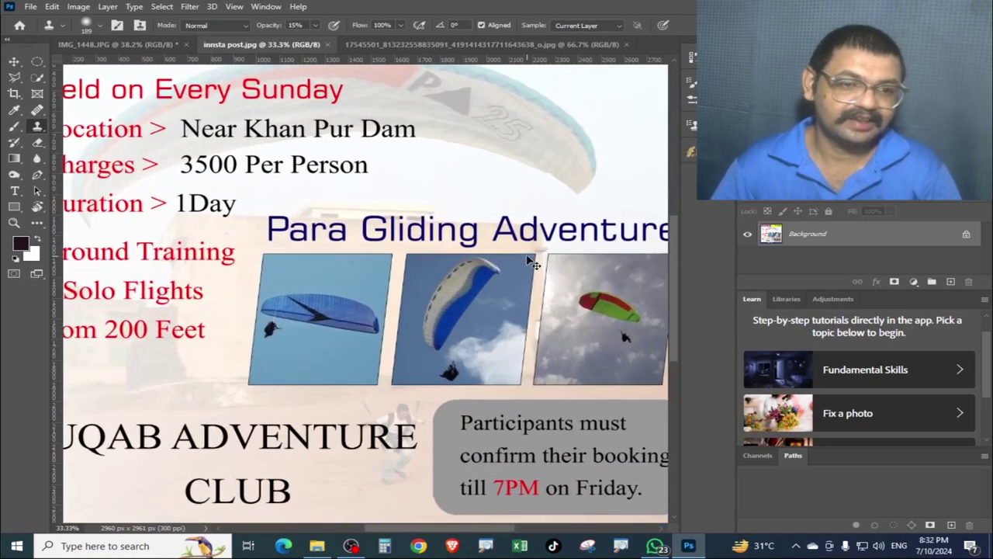
scroll(526, 254, "up", 2)
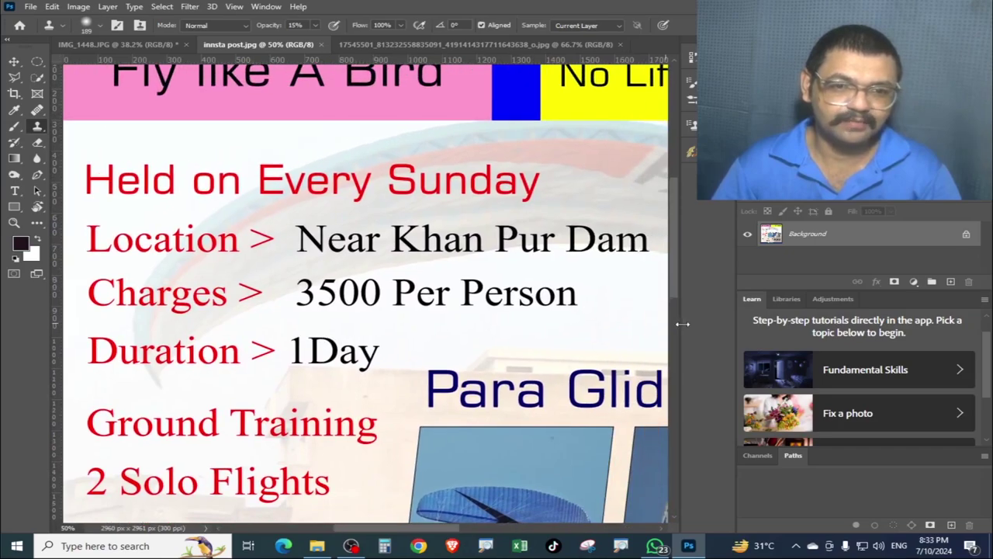
left_click_drag(302, 320, 278, 314)
left_click_drag(330, 335, 277, 290)
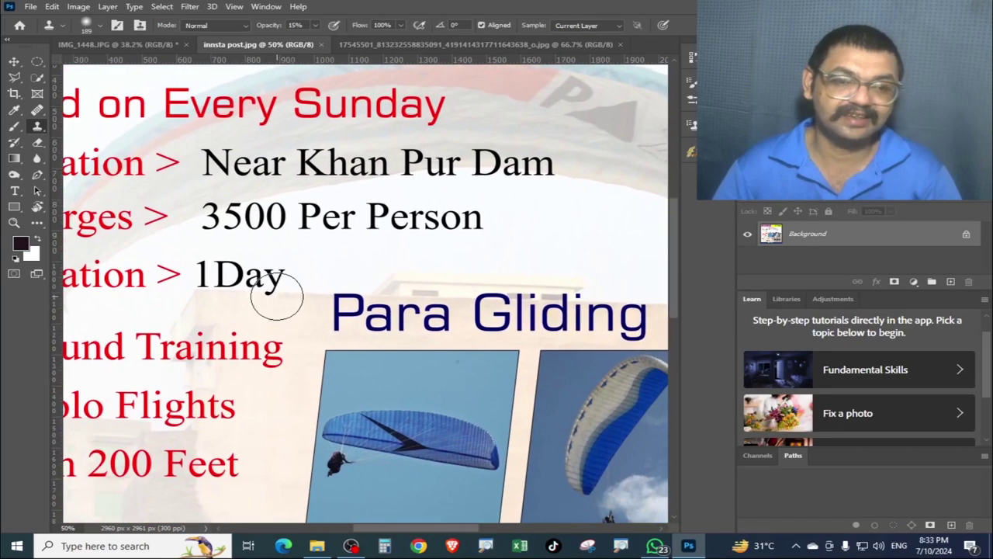
key("ctrl+0")
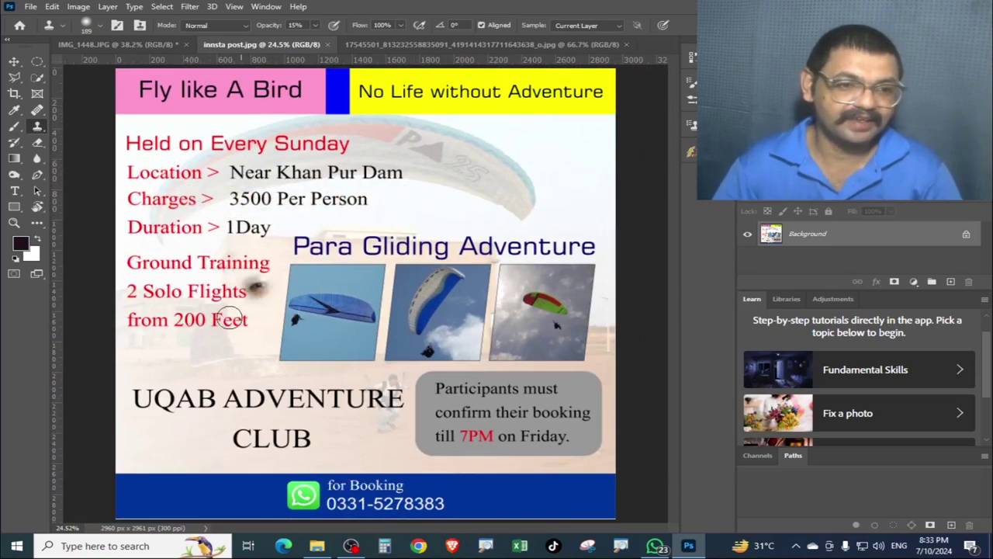
key("alt+shift")
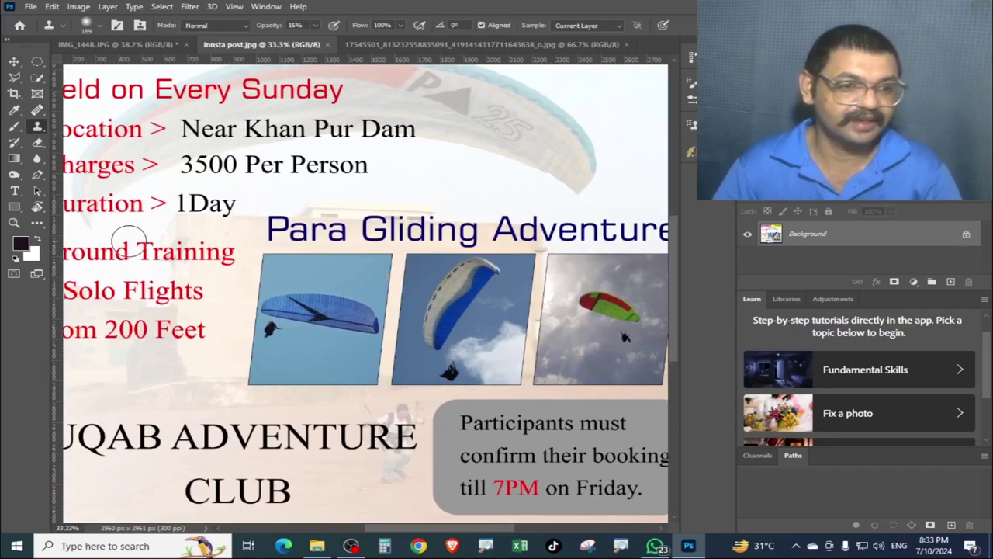
key("ctrl+plus")
left_click_drag(358, 265, 260, 302)
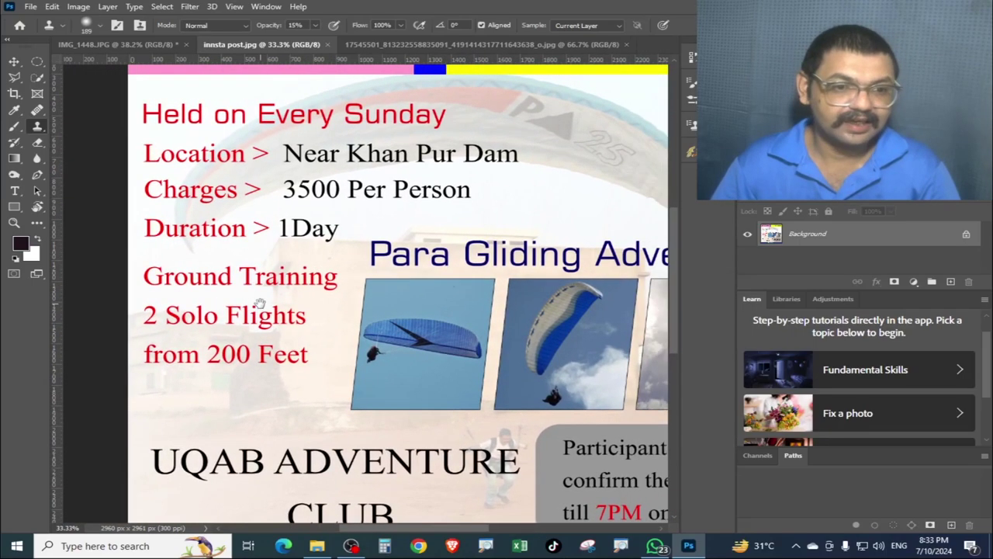
left_click_drag(320, 201, 244, 222)
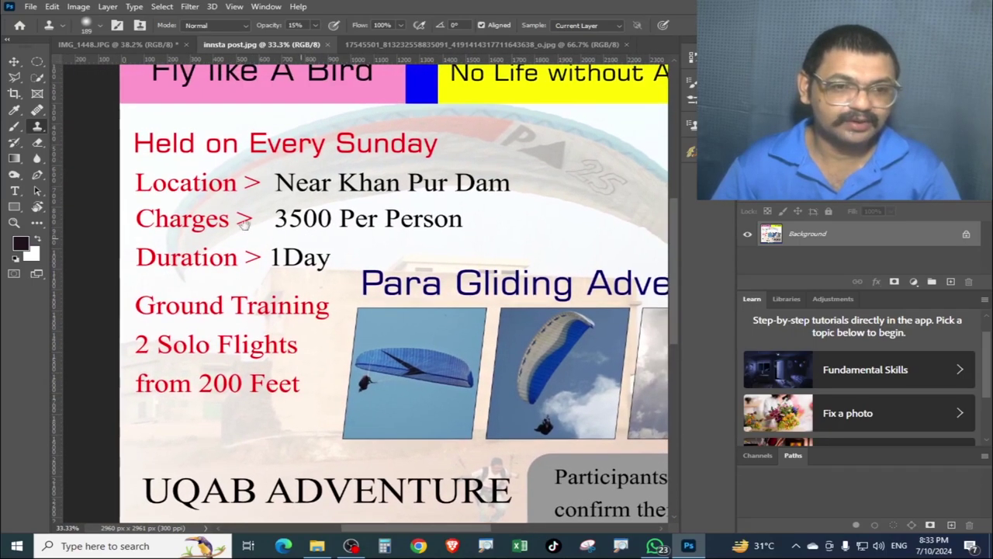
key("ctrl+plus")
key("ctrl+plus")
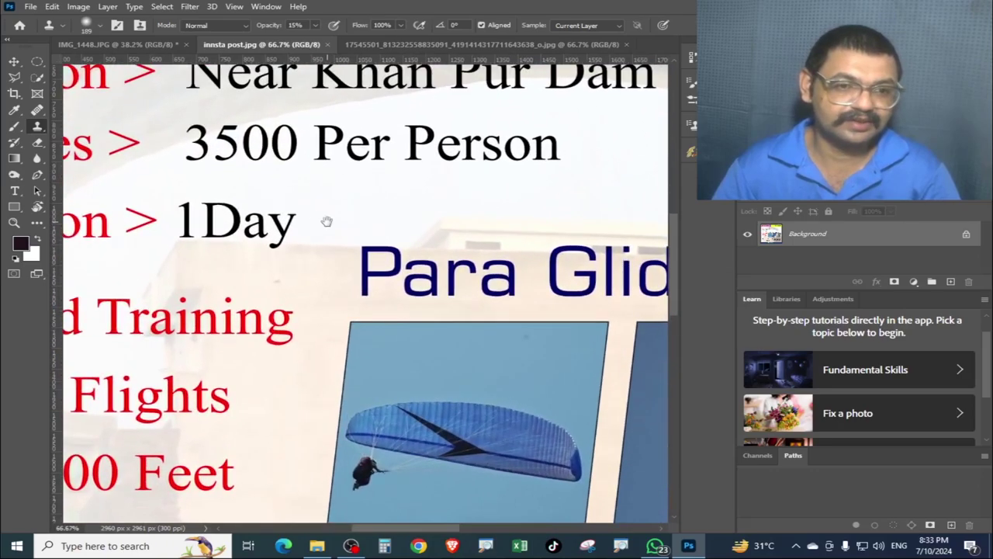
mouse_move(326, 220)
left_mouse_down()
mouse_move(398, 353)
mouse_move(374, 309)
left_mouse_up()
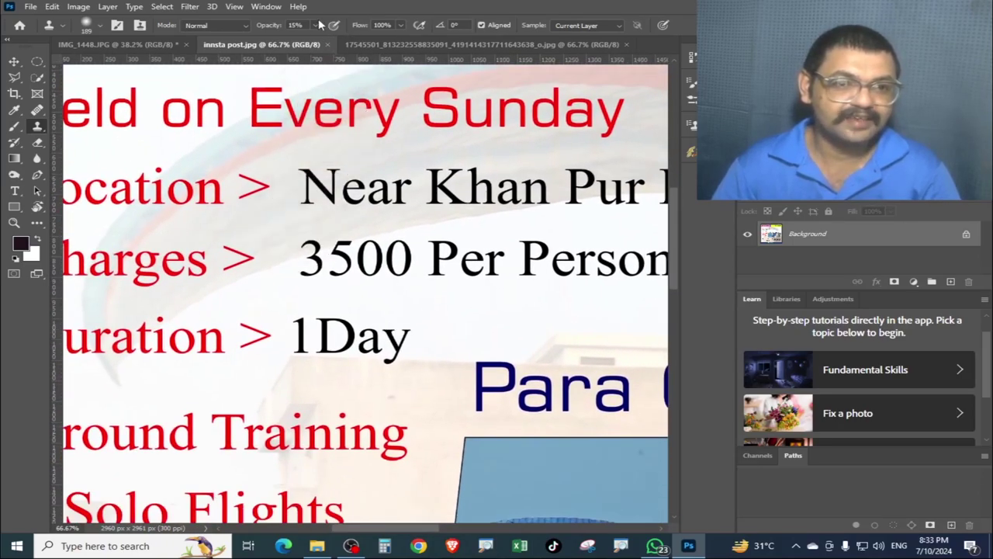
- Raise Clone Stamp opacity to 100% and clone away the two trailing zeros of 3500
left_click_drag(315, 43, 377, 295)
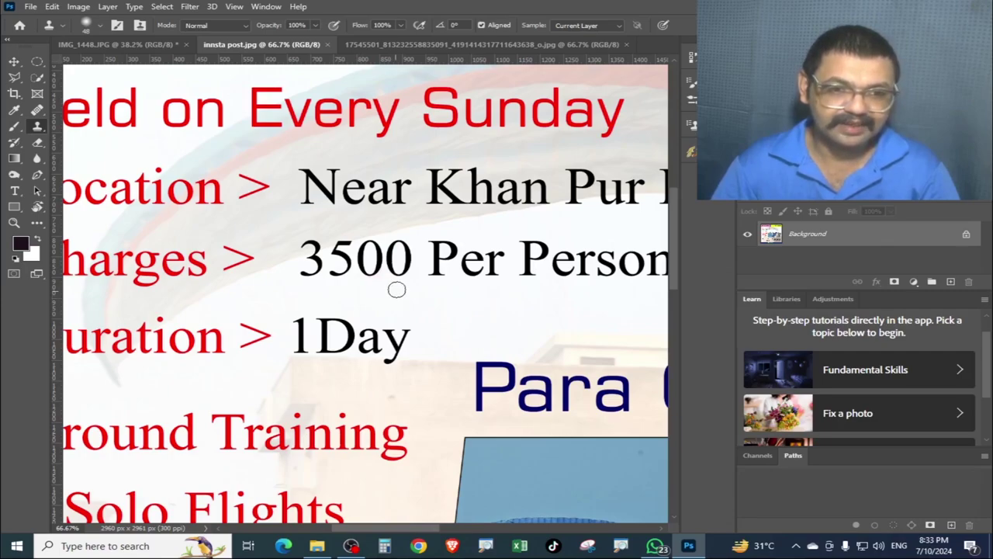
left_click_drag(408, 272, 388, 254)
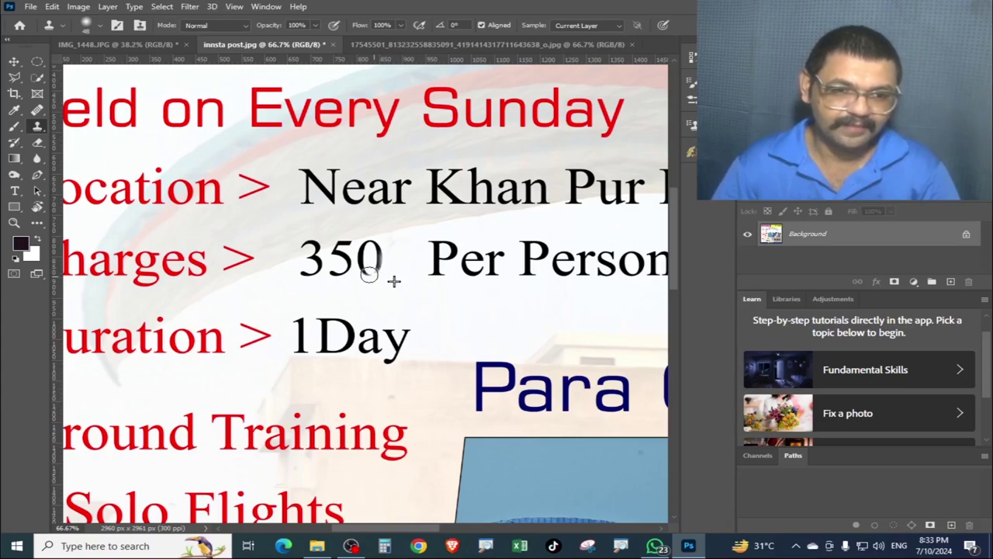
left_click_drag(382, 264, 378, 264)
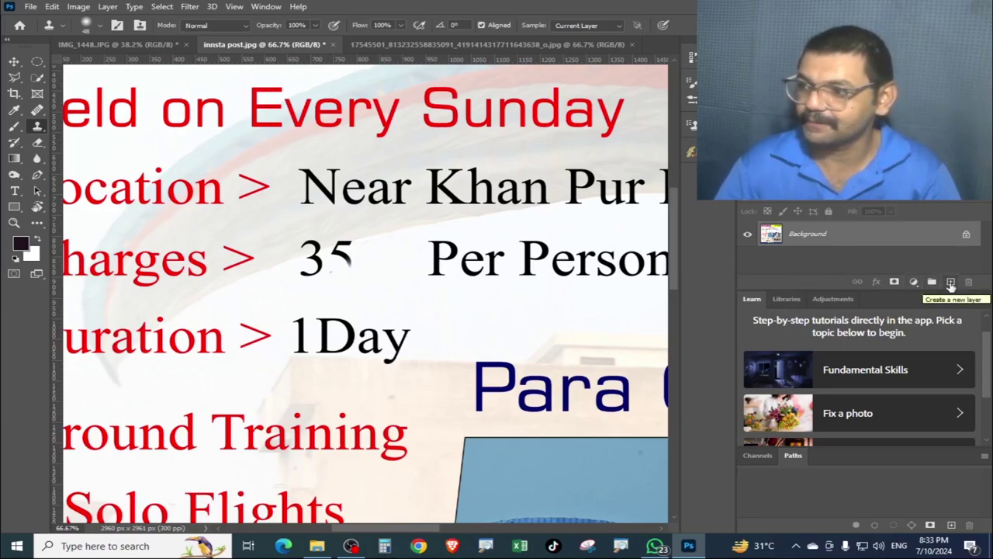
- Add an empty Layer 1 above Background and clone over part of the 5 on it
left_click(951, 282)
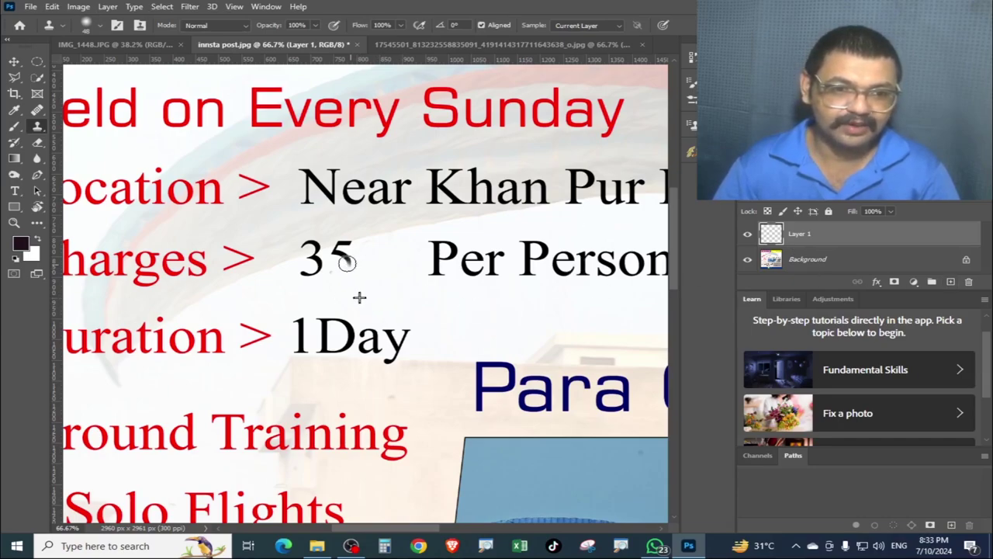
left_click_drag(349, 266, 363, 295)
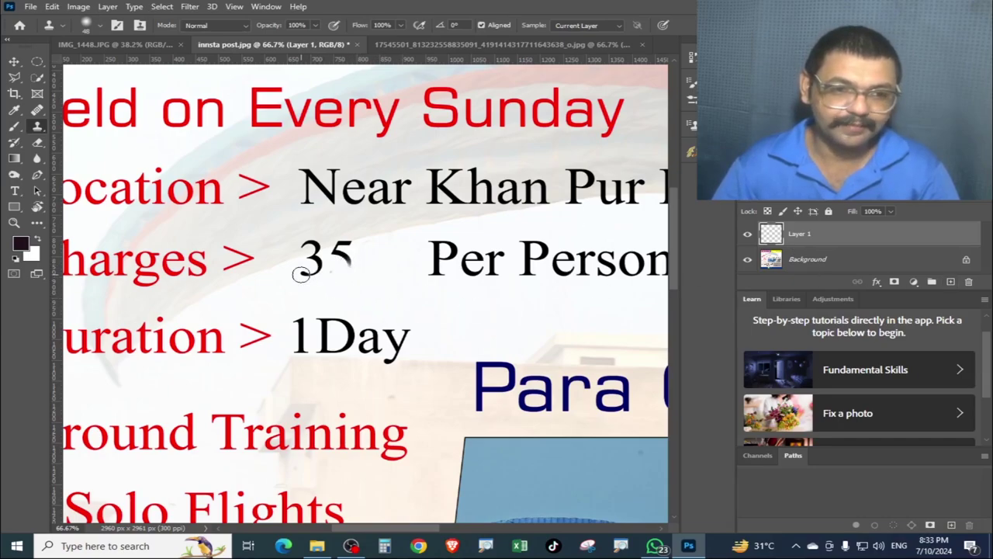
left_click(773, 264)
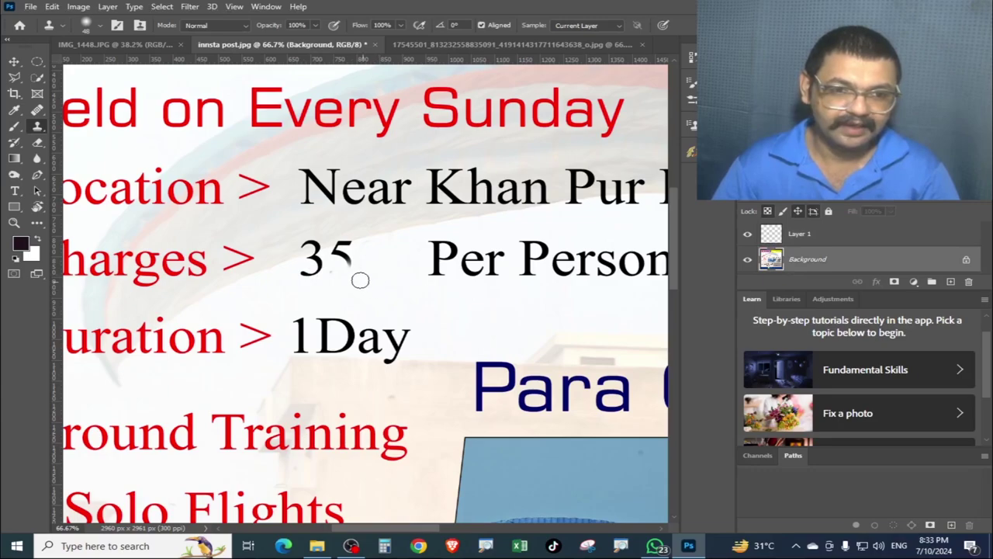
left_click(821, 237)
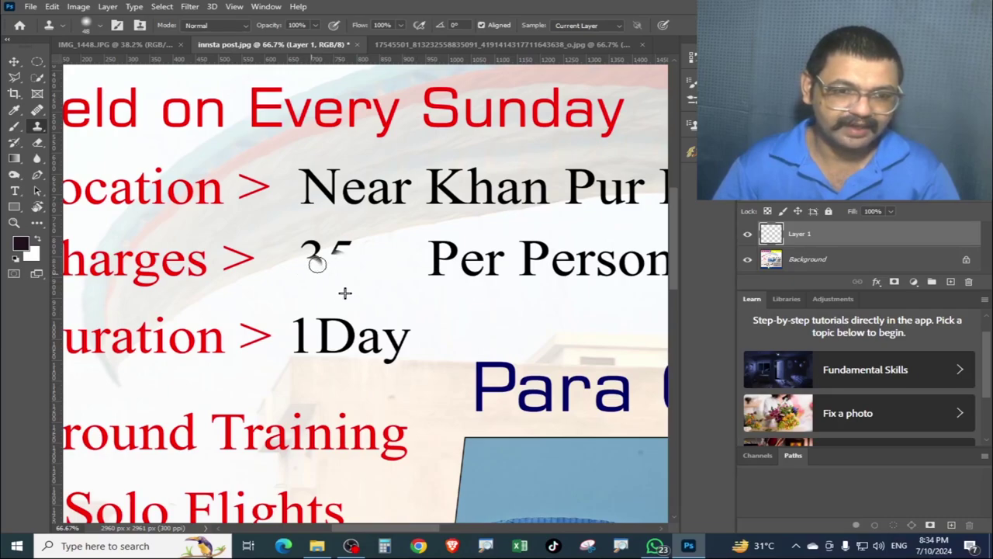
- Clone out the lower part of the 3, then zoom to 200% on the faded digits
left_click_drag(317, 263, 332, 255)
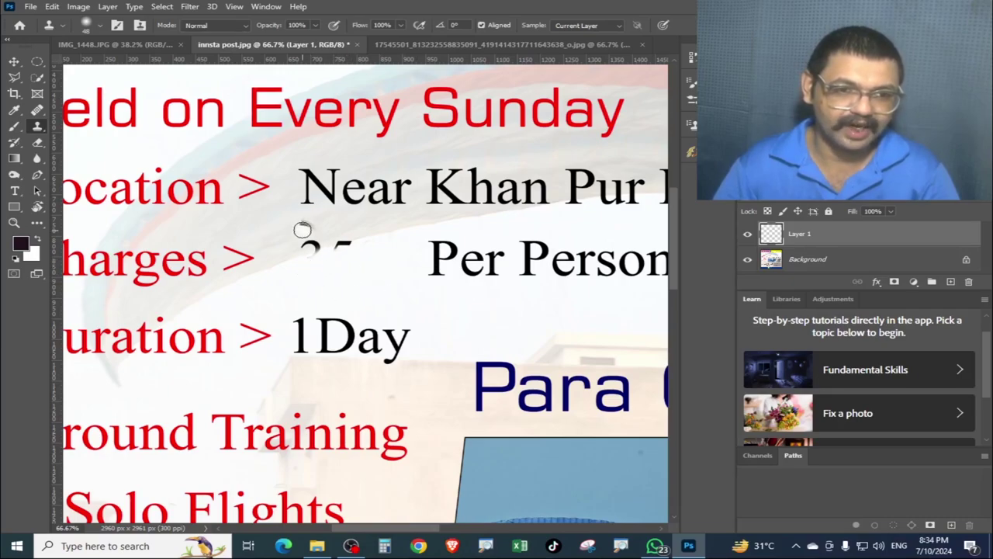
scroll(302, 229, "up", 1)
scroll(350, 279, "up", 1)
scroll(353, 280, "up", 2)
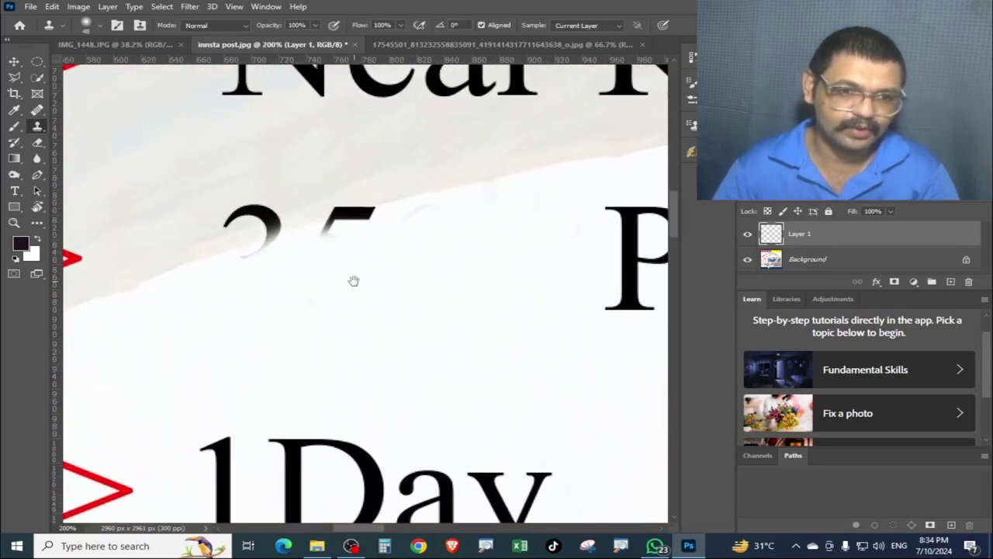
left_click_drag(353, 280, 399, 324)
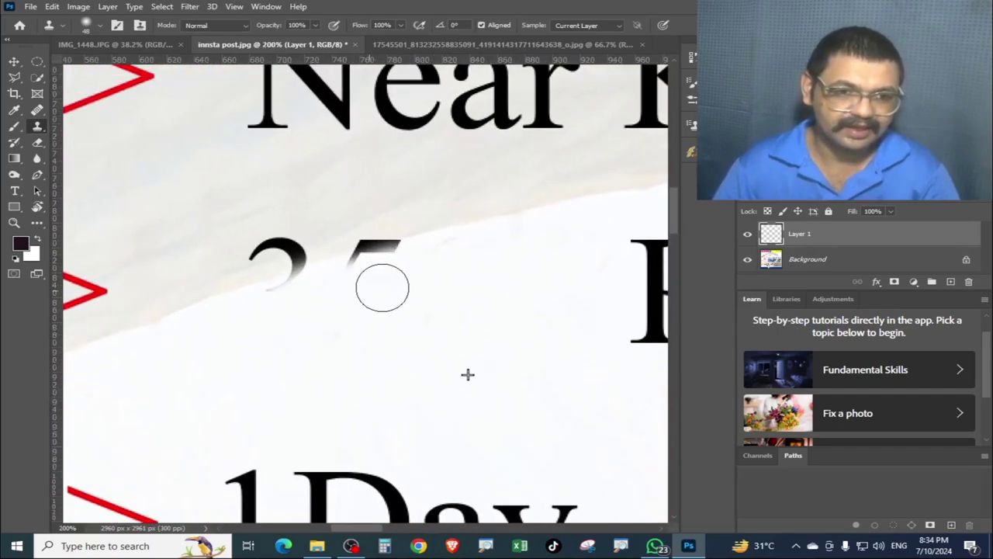
- Sample clean background and clone it over the remaining 3 and 5 on Layer 1
left_click_drag(381, 288, 267, 310)
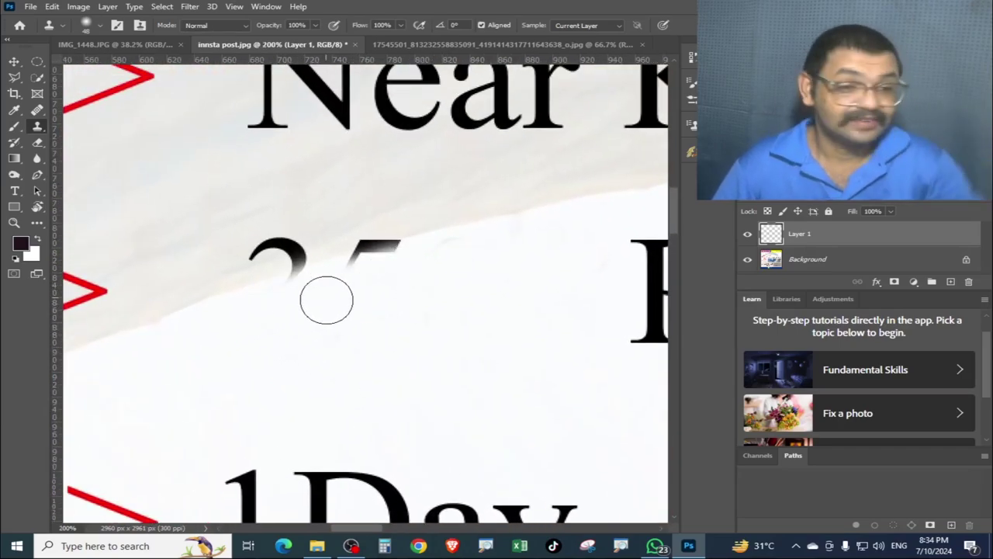
left_click_drag(326, 300, 310, 290)
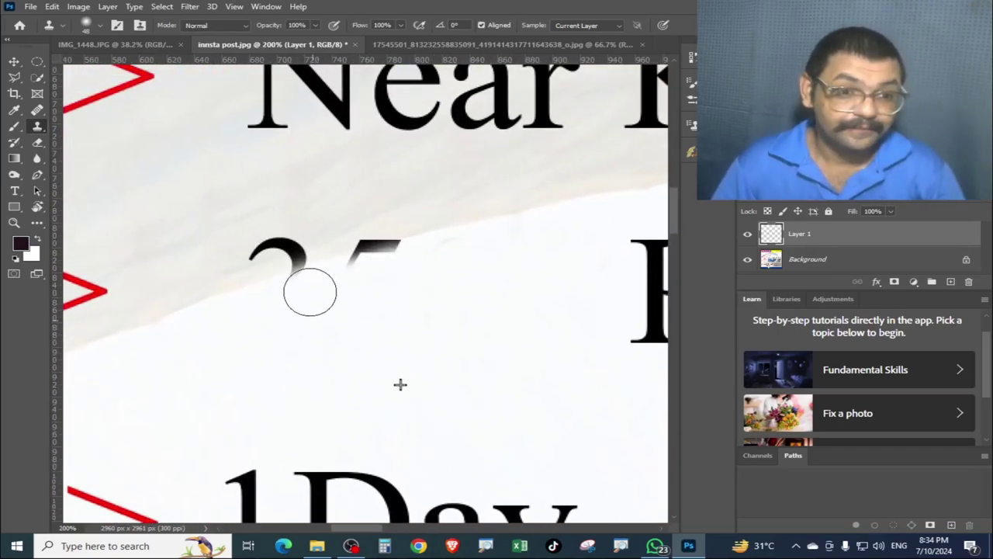
left_click(250, 226, "alt")
mouse_move(222, 204)
left_mouse_down()
mouse_move(251, 228)
mouse_move(250, 247)
mouse_move(282, 241)
left_mouse_up()
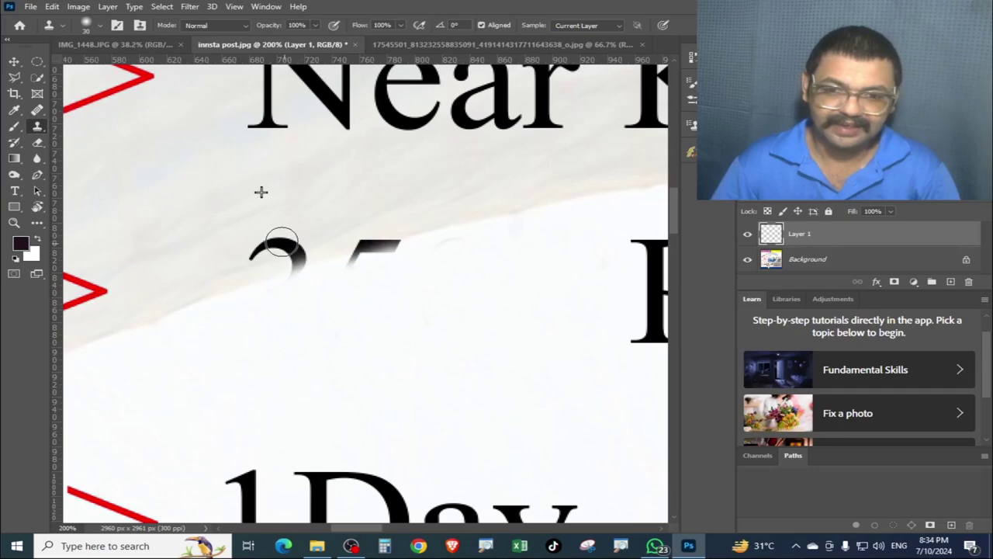
- Clone away the last leftover price digit marks on Layer 1
left_click(803, 260)
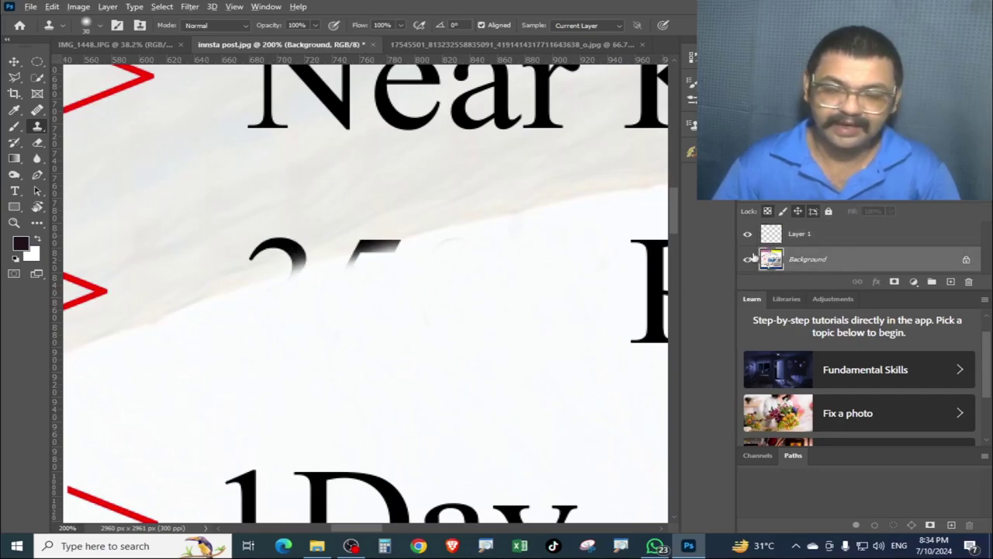
left_click(820, 244)
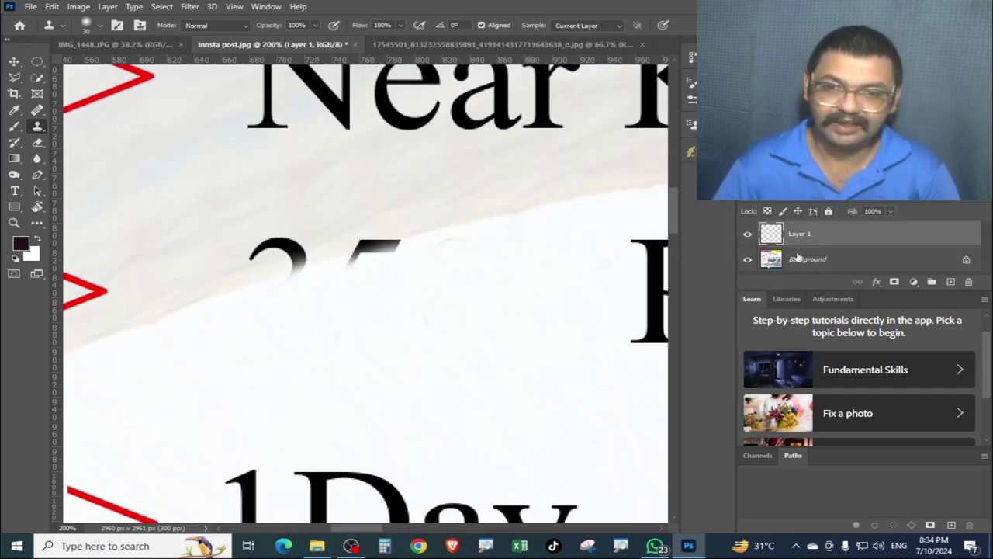
mouse_move(243, 210)
left_mouse_down()
mouse_move(277, 267)
mouse_move(298, 248)
mouse_move(277, 256)
left_mouse_up()
left_click_drag(349, 260, 397, 242)
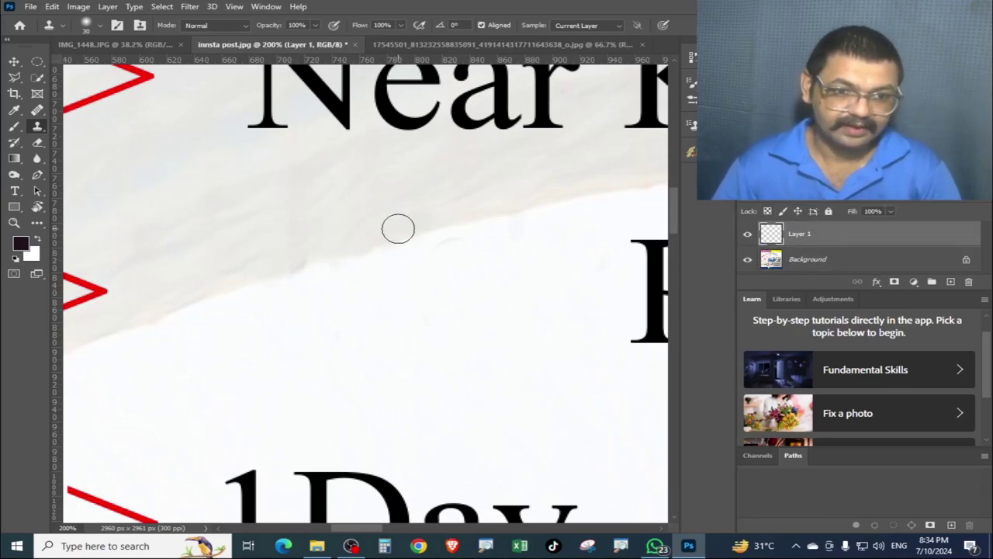
- Toggle Background and Layer 1 visibility to compare, then fit the whole poster on screen
left_click(748, 261)
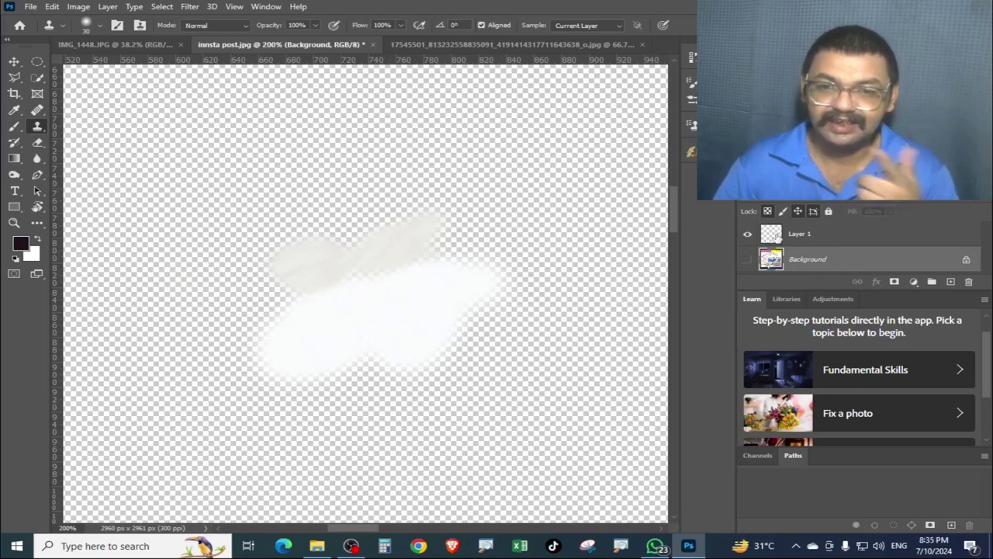
key("alt+bracketright")
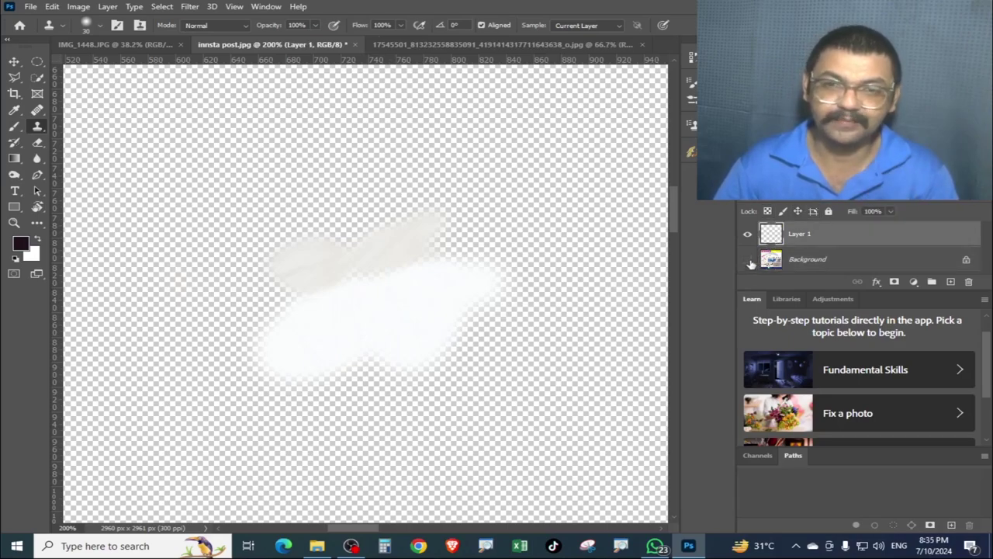
left_click(748, 261)
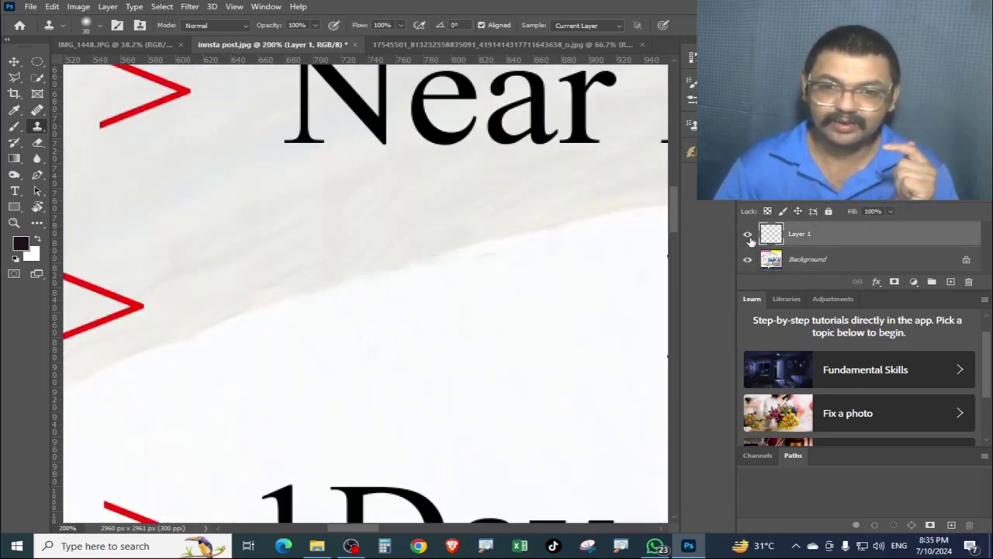
left_click(748, 236)
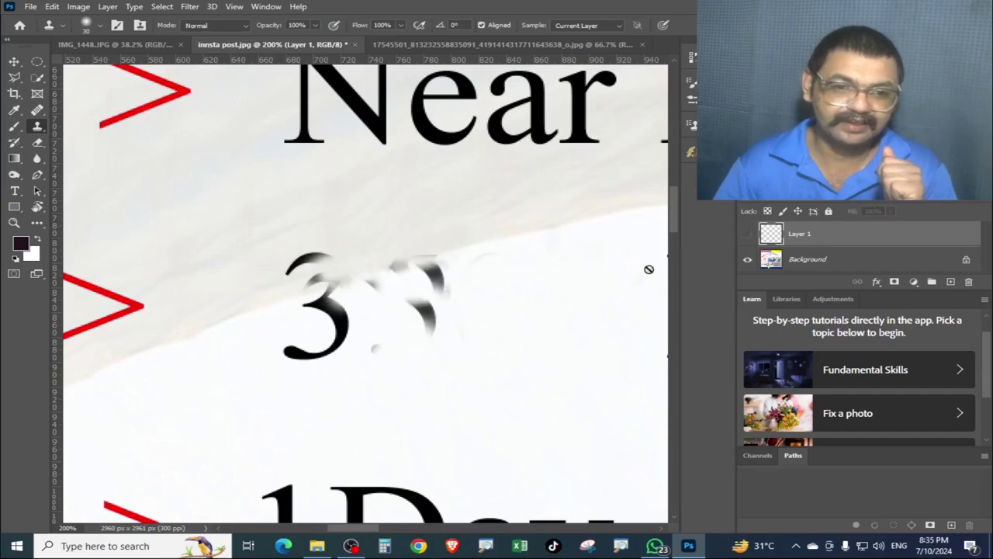
key("ctrl+0")
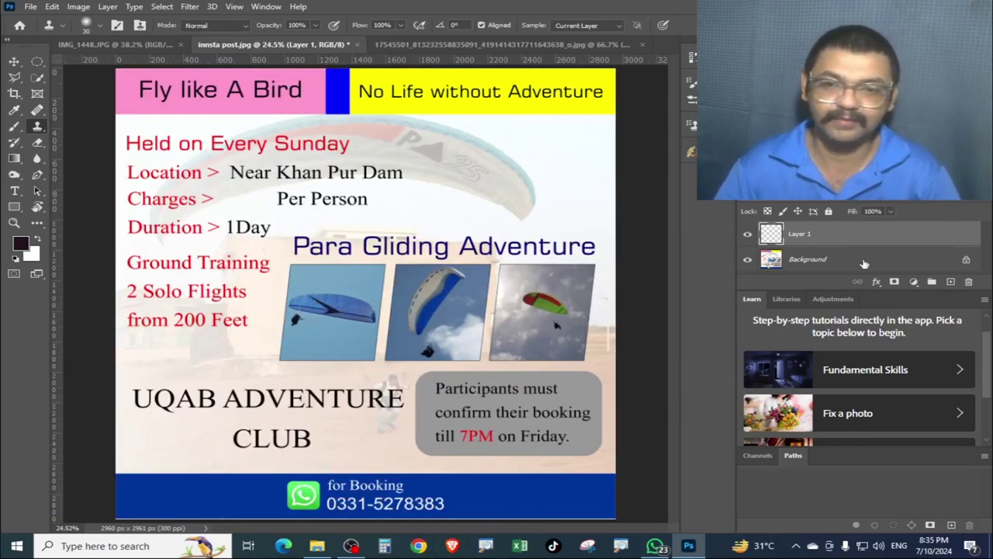
- Zoom in on the Charges and Per Person lines and select the Background layer
key("ctrl+plus")
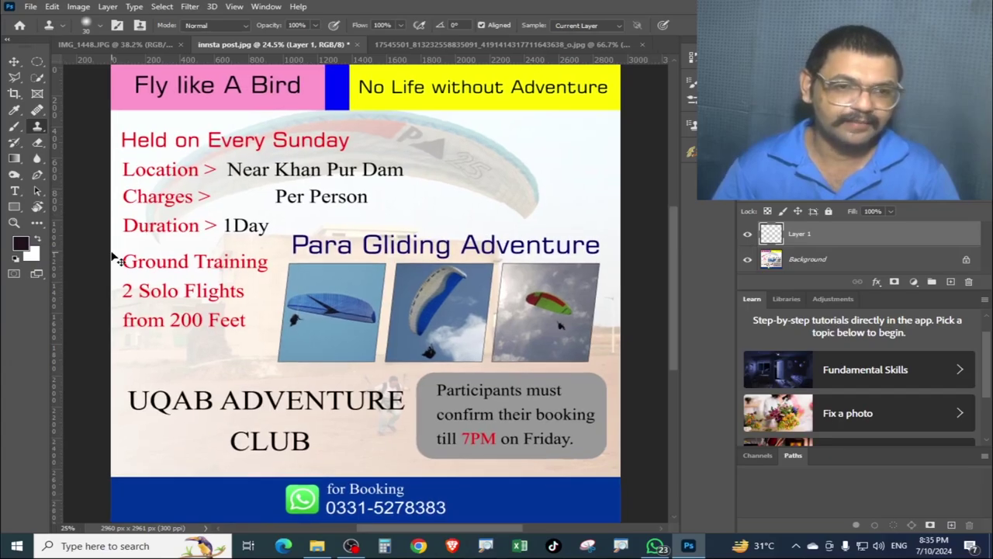
left_click_drag(306, 185, 414, 271)
key("ctrl+plus")
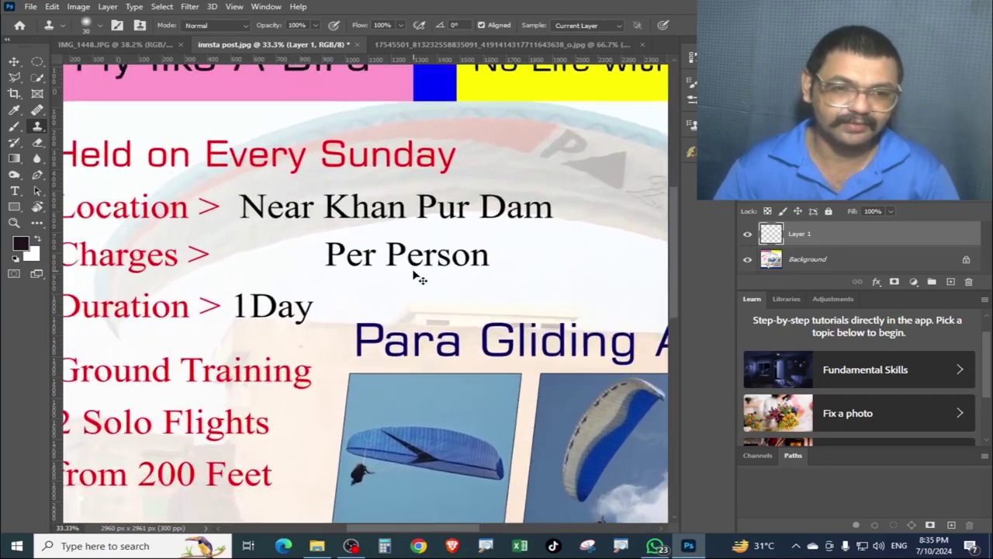
left_click_drag(399, 323, 355, 381)
left_click(807, 260)
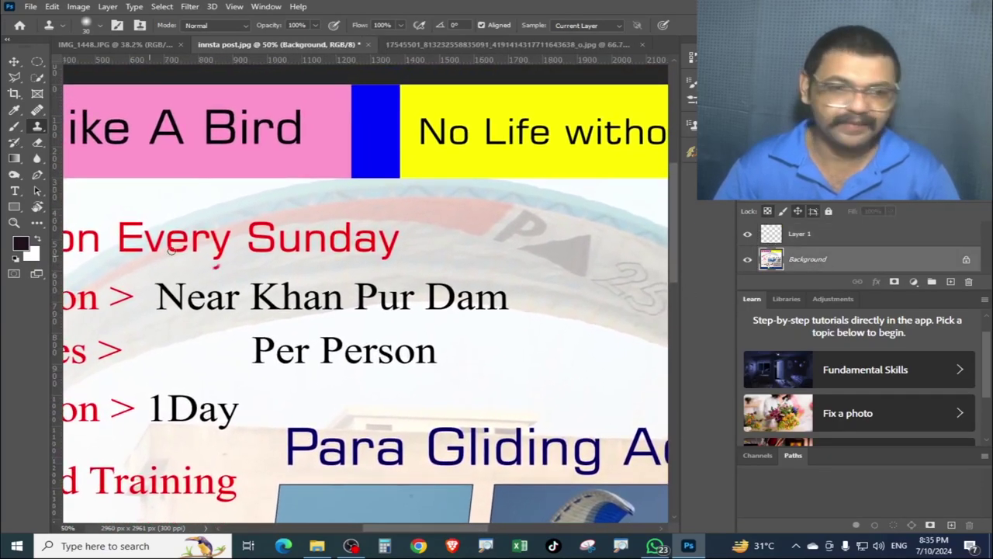
- Draw a rectangular marquee selection around the words Per Person
right_click(32, 62)
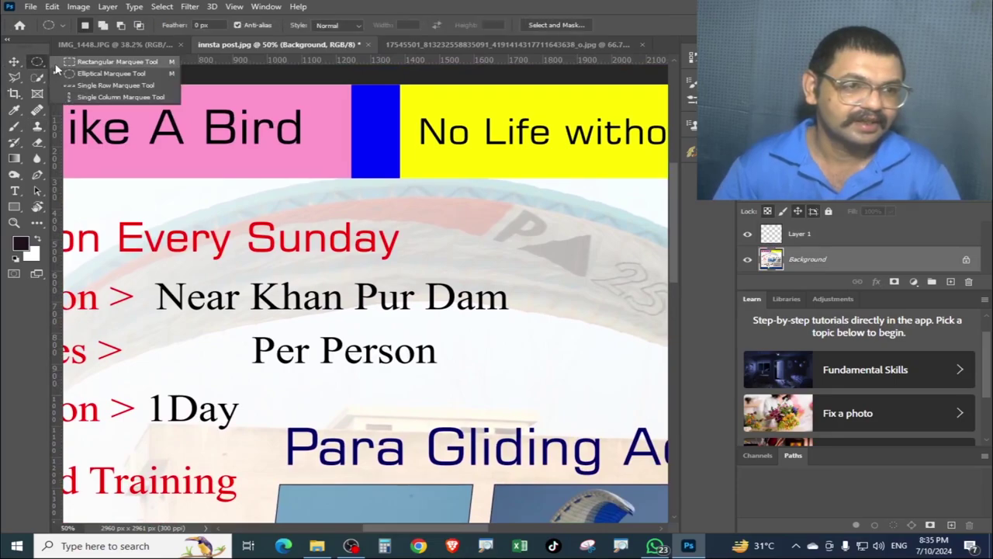
left_click(97, 64)
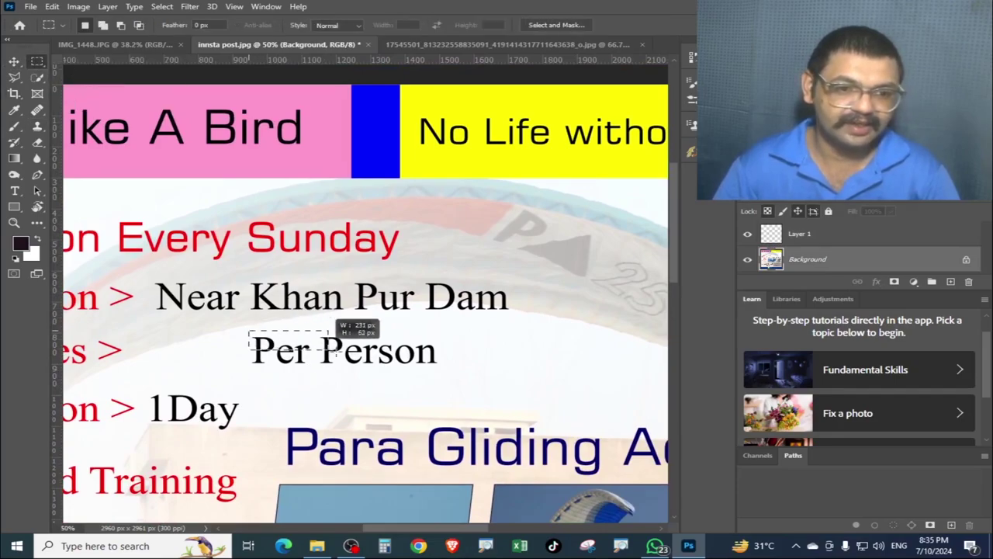
left_click_drag(331, 354, 447, 376)
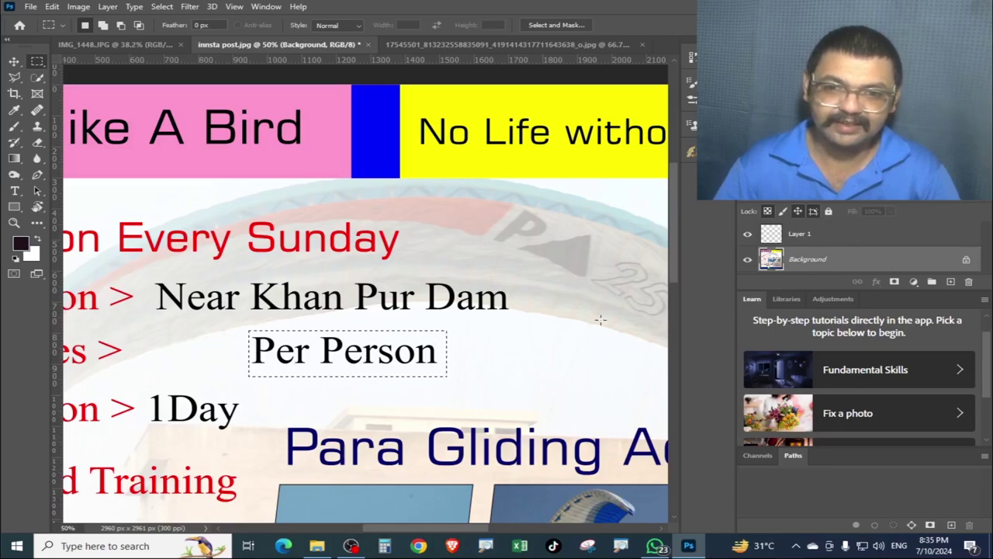
key("alt")
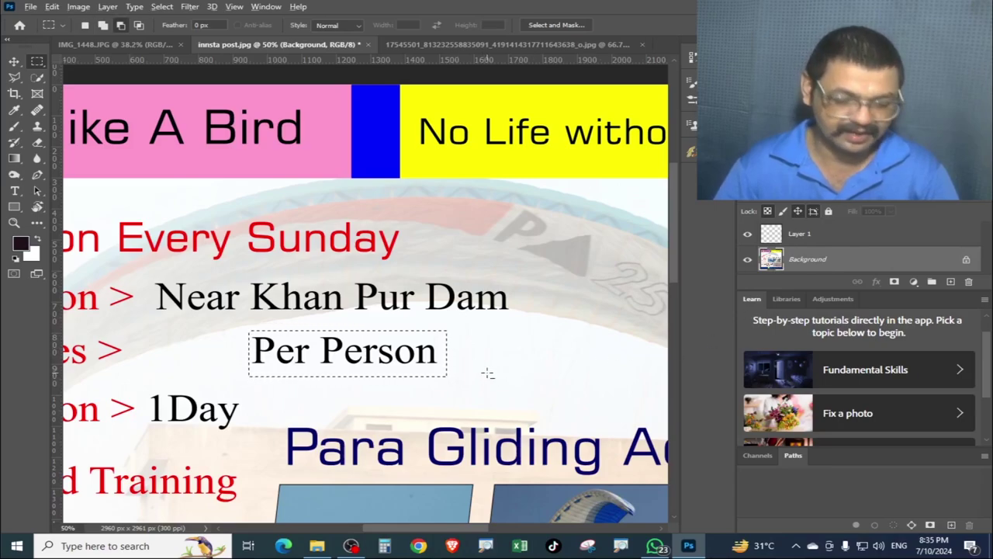
- Paint white over Per Person inside the selection with the Brush
key("b")
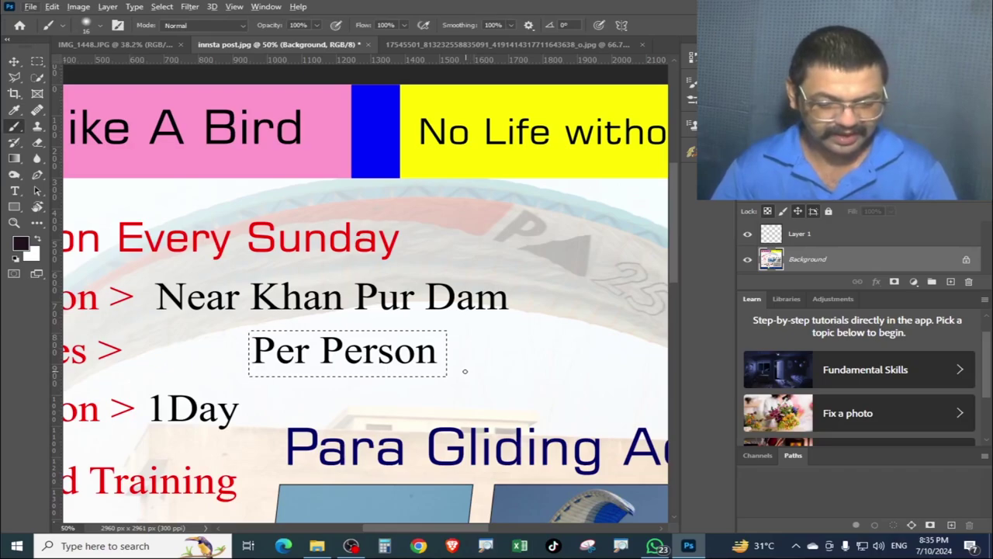
key("s")
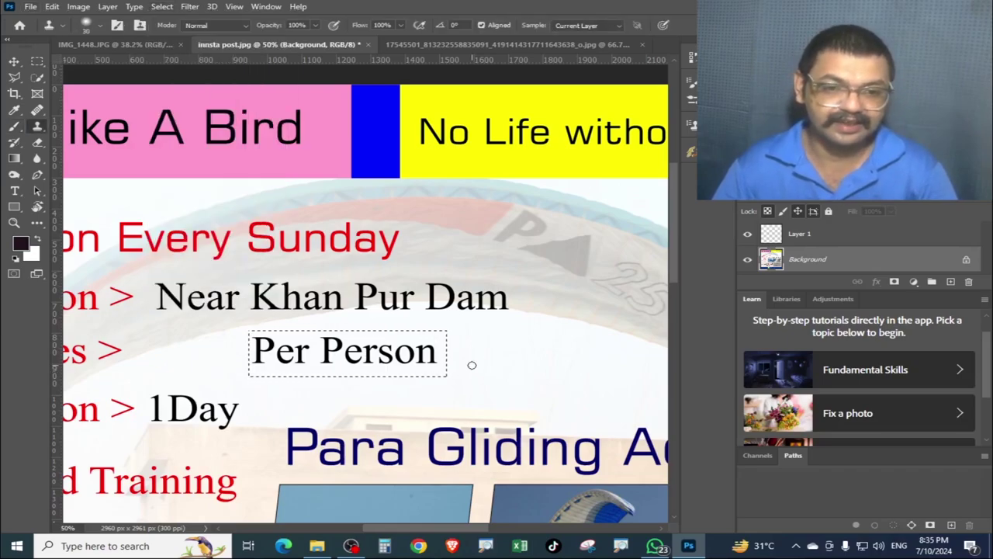
key("b")
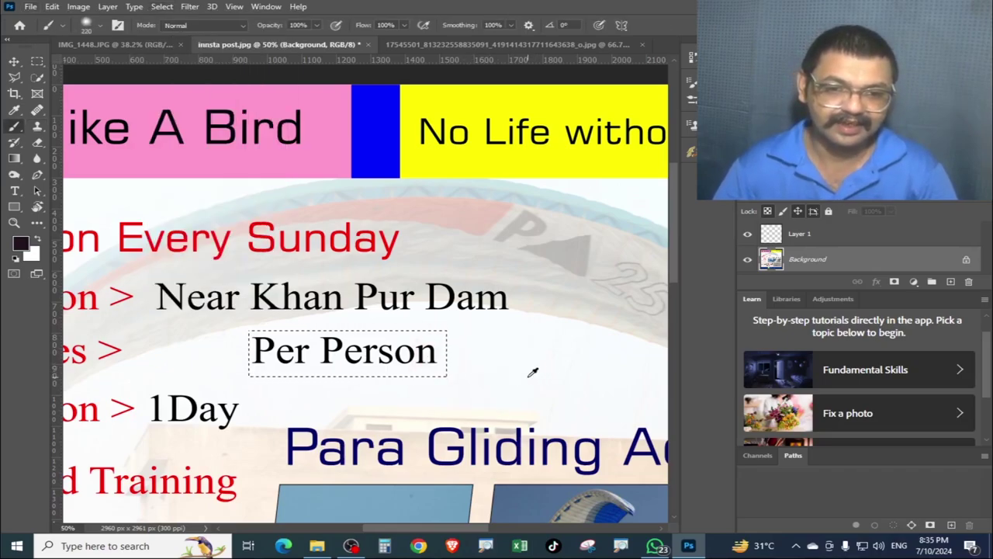
left_click(533, 372, "alt")
left_click_drag(450, 353, 253, 350)
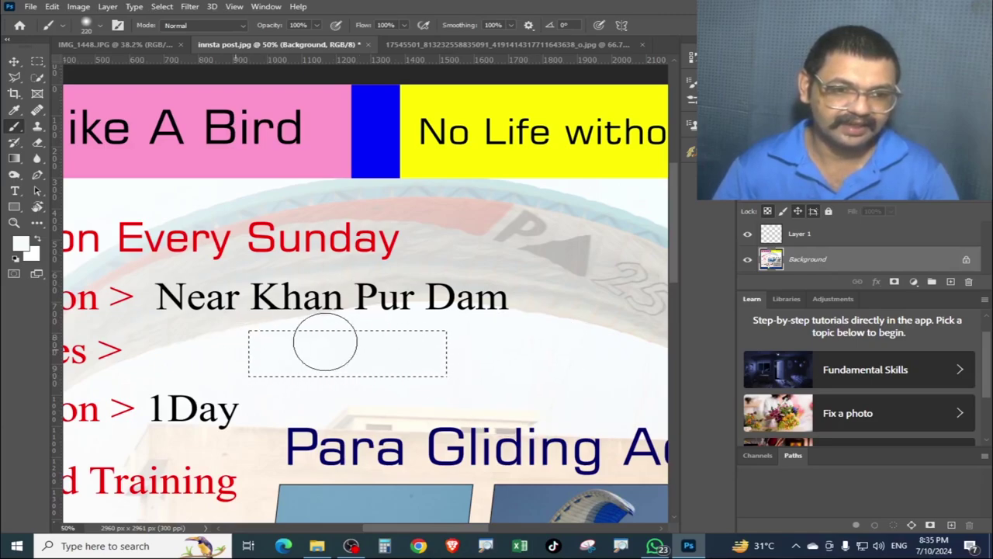
- Undo the white strokes on Background and repaint Per Person white on Layer 1 instead
key("ctrl+z")
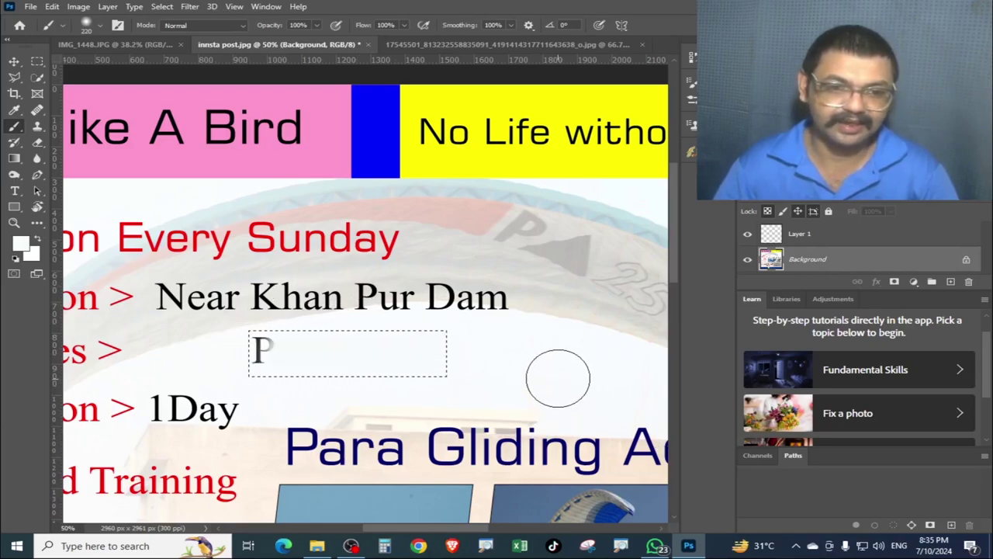
key("ctrl+z")
key("ctrl+z")
key("ctrl+z")
left_click(798, 236)
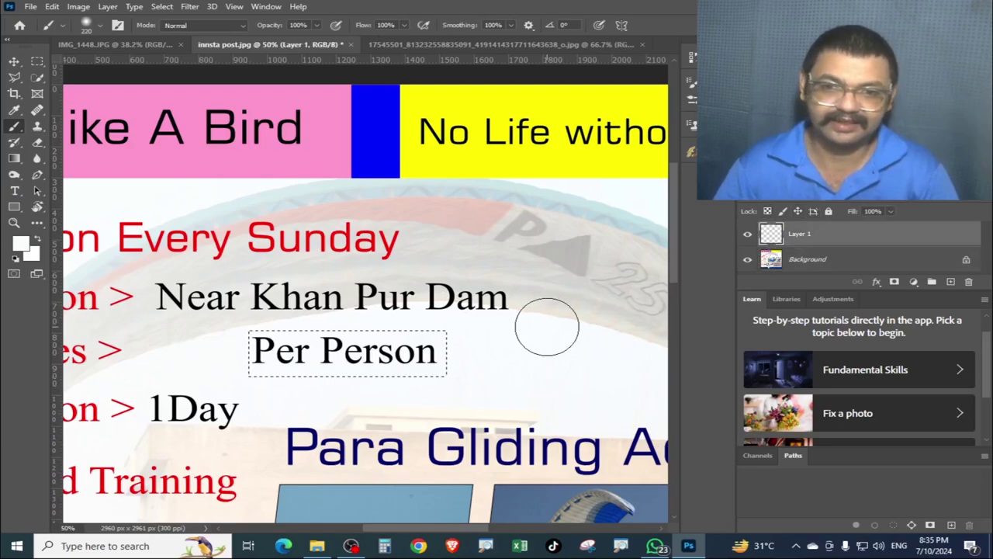
mouse_move(446, 352)
left_mouse_down()
mouse_move(268, 353)
mouse_move(321, 350)
left_mouse_up()
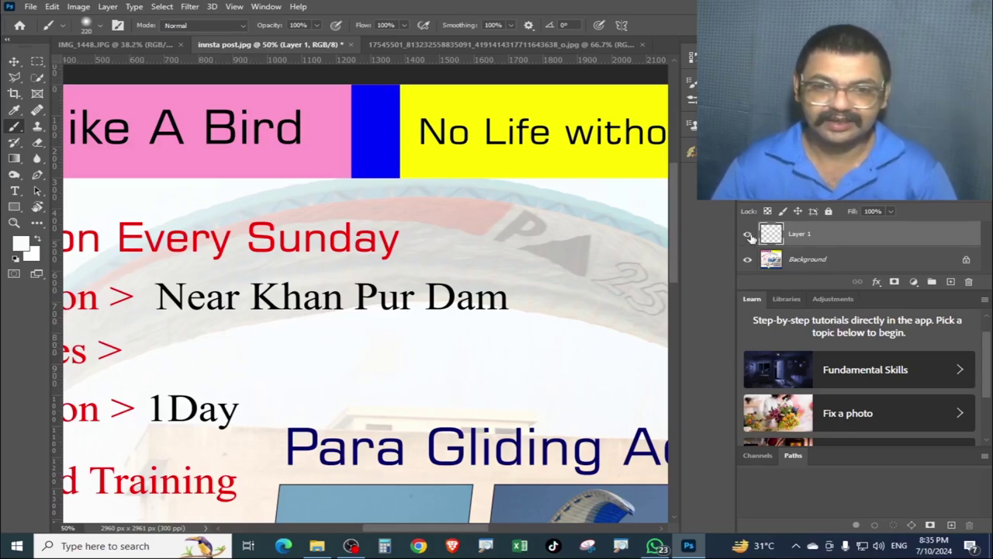
- Toggle Background and Layer 1 visibility to compare, fit the poster, and show Layer 1 again
left_click(748, 259)
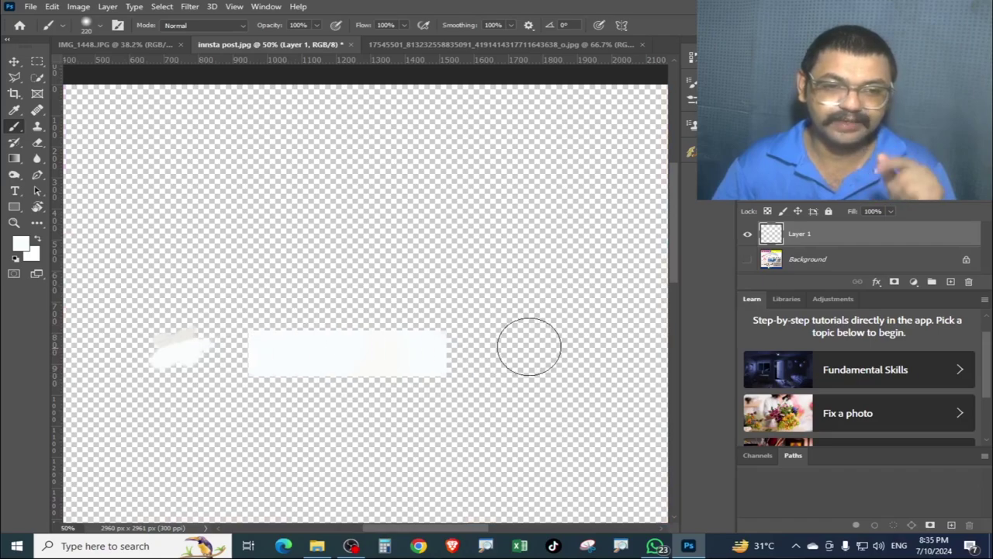
left_click(748, 259)
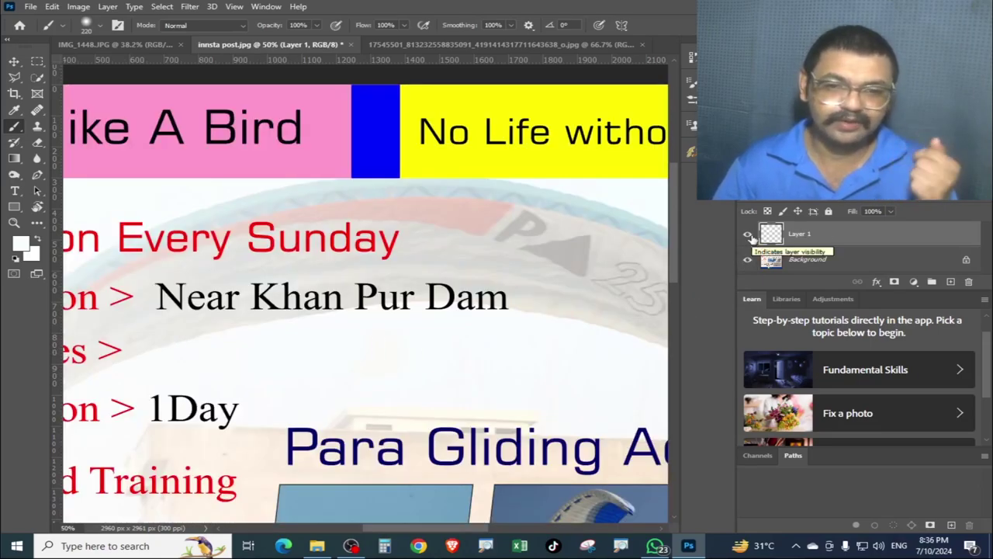
left_click(747, 236)
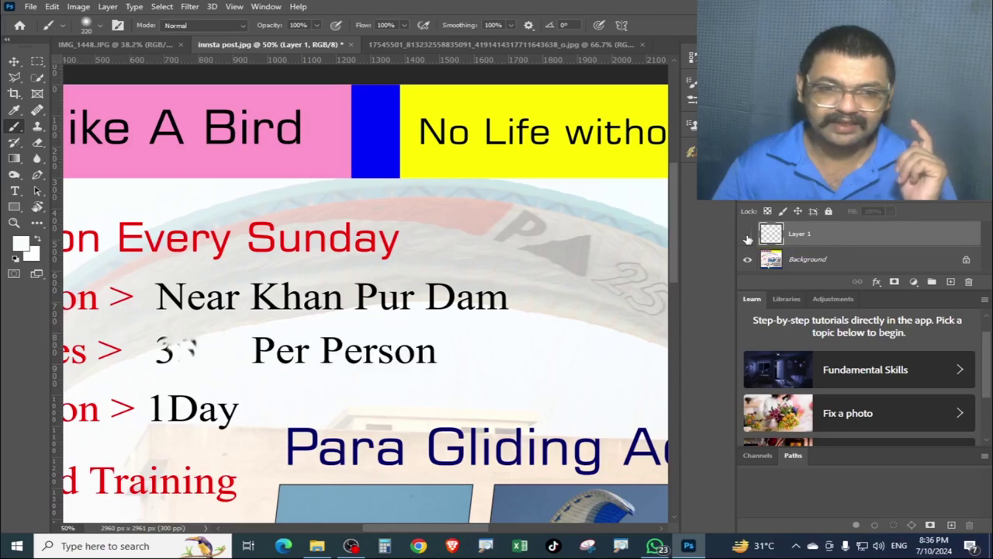
key("ctrl+0")
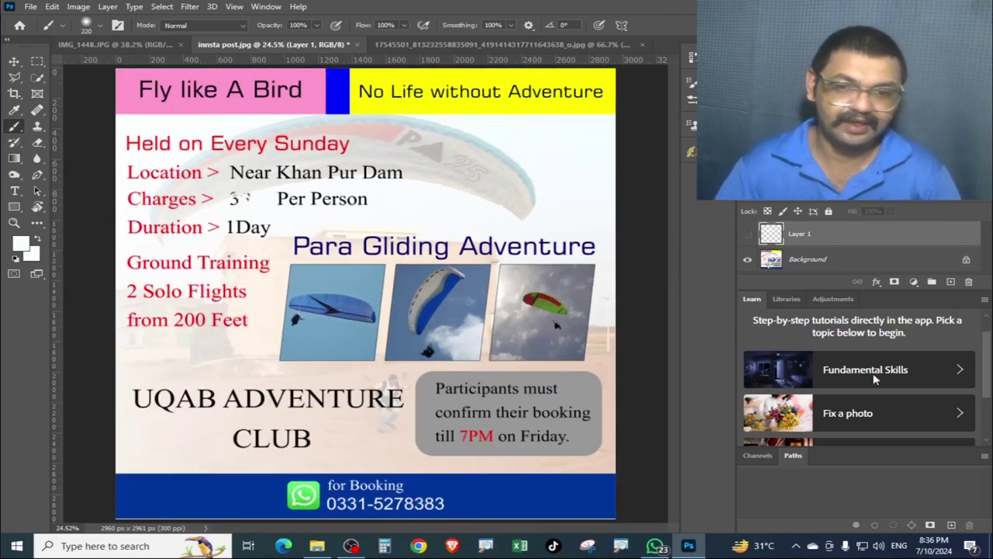
left_click(748, 236)
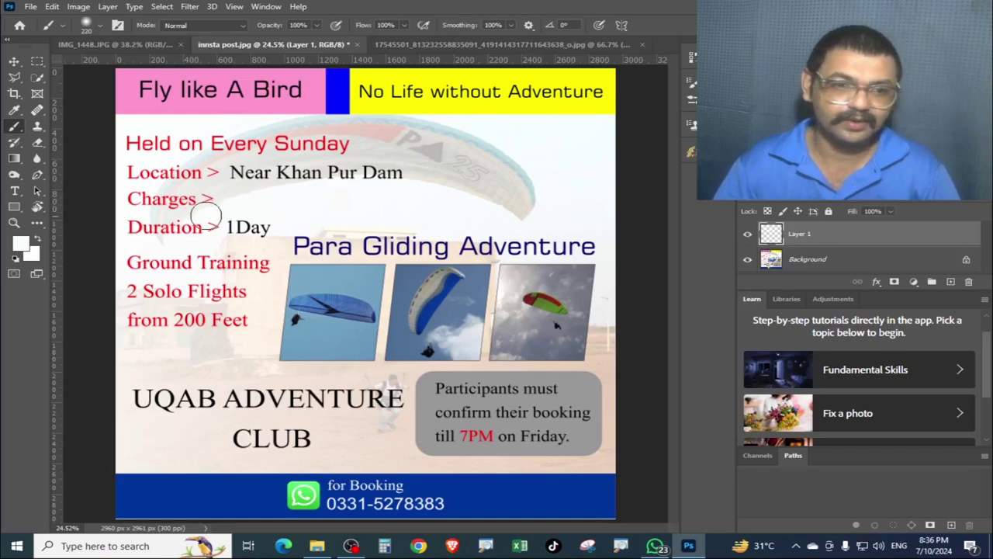